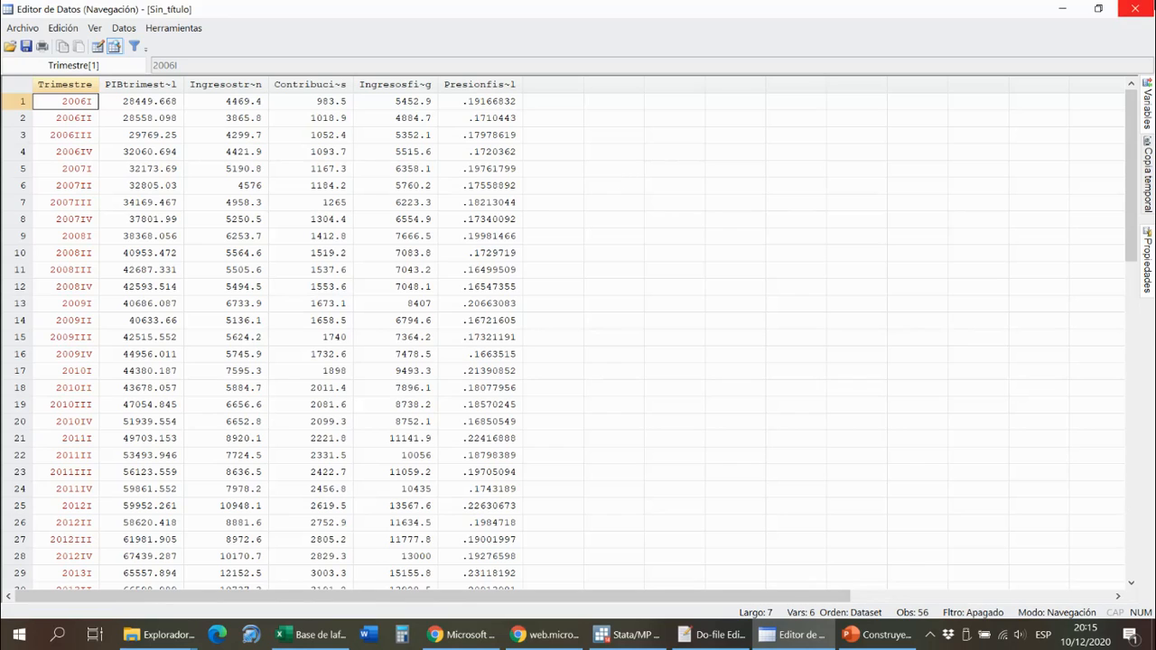
- Close the data browser and review the column headers from Trimestre to Presion fiscal on the Base sheet in Excel
click(1151, 7)
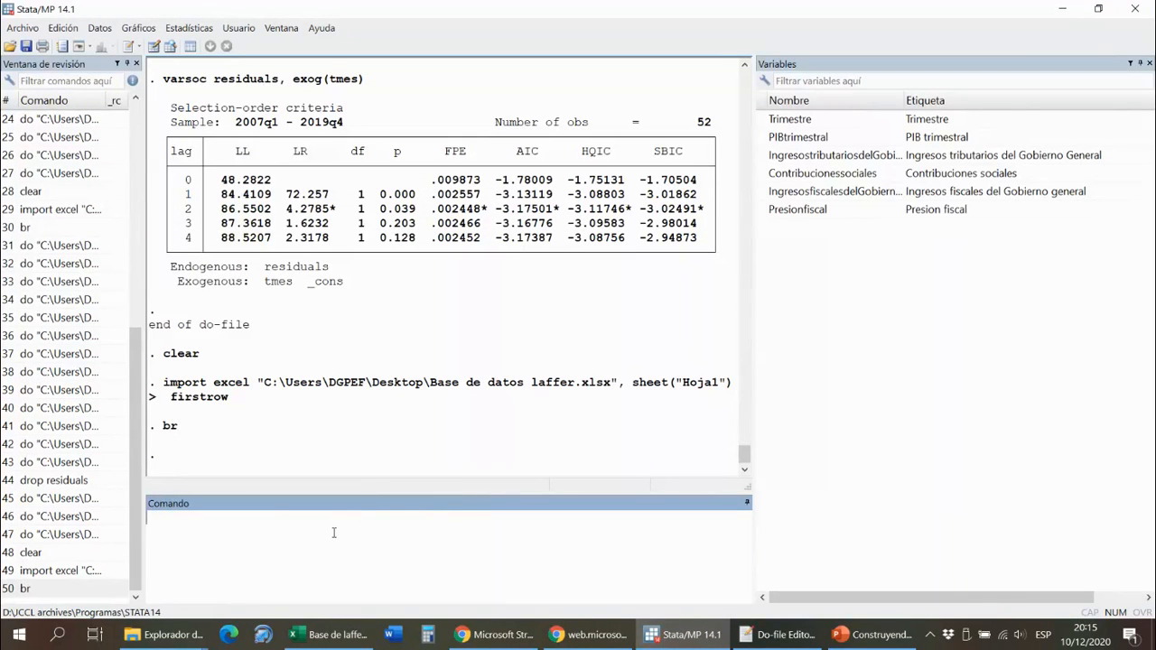
click(332, 634)
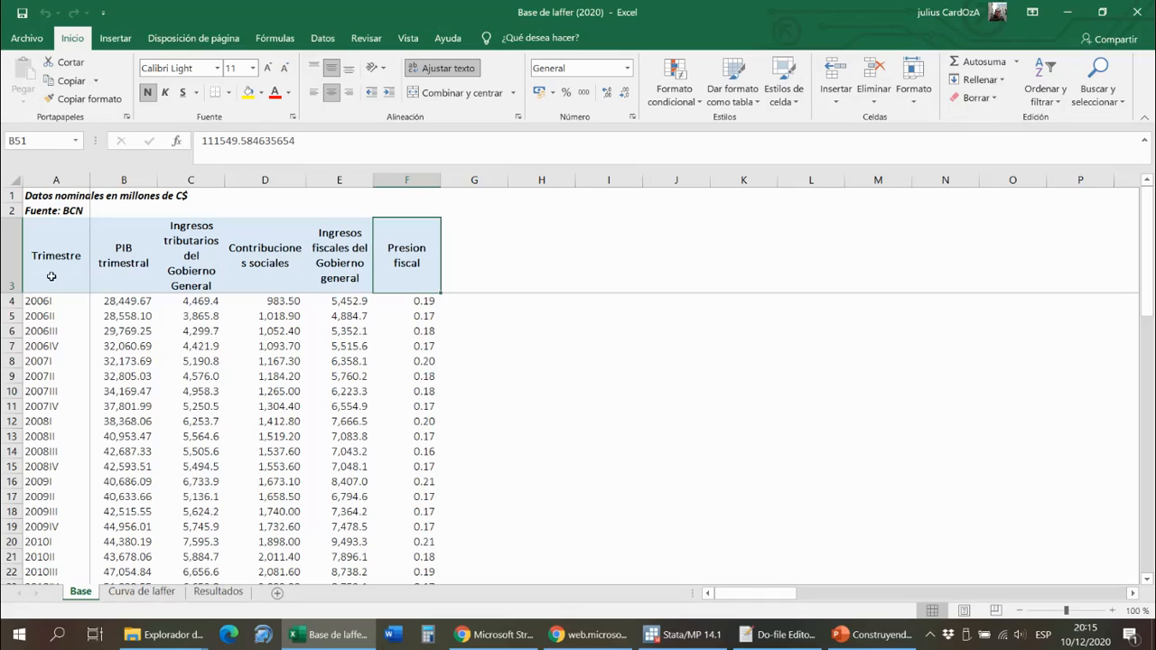
click(162, 272)
key(Left)
key(Left)
key(Right)
key(Right)
key(Right)
key(Right)
key(Right)
- Return to Stata and run the do-file's rename commands, giving the variables the names trimestre, pibt, itgg, icc, ifgg and pf
key(alt+Tab)
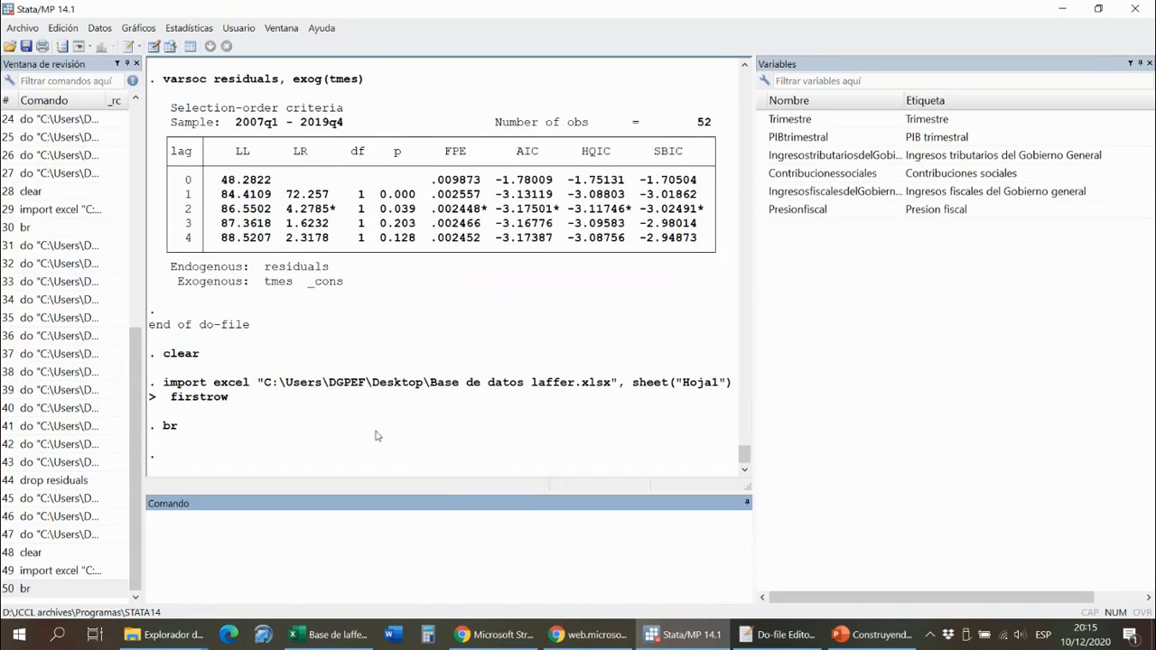
click(757, 634)
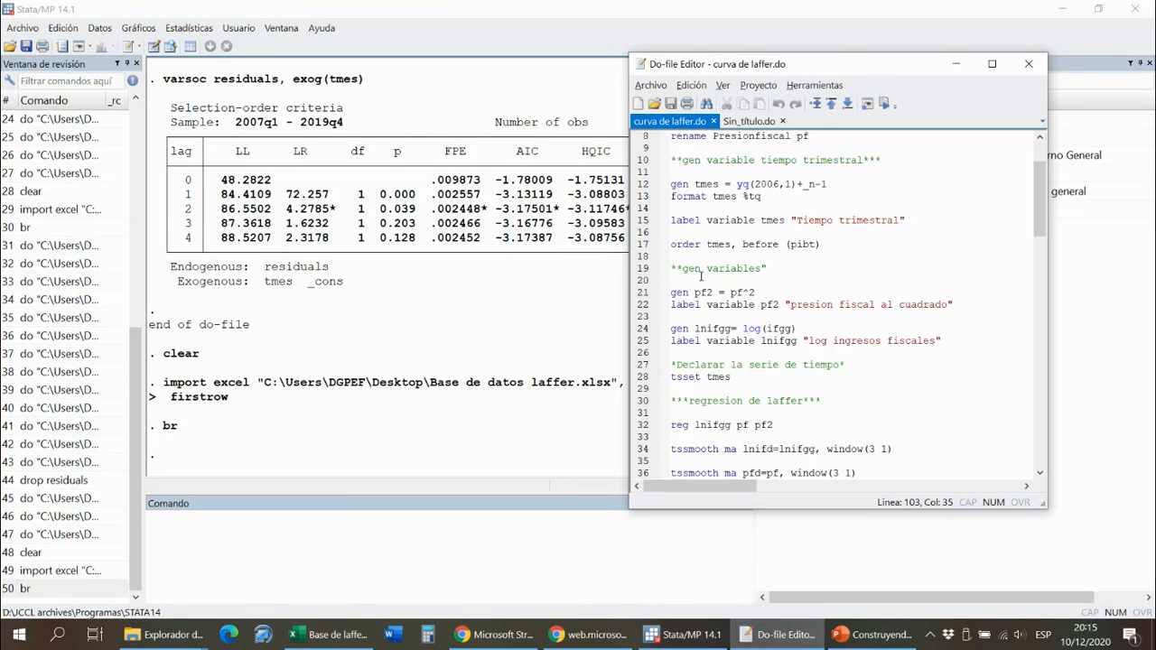
drag(838, 226, 679, 160)
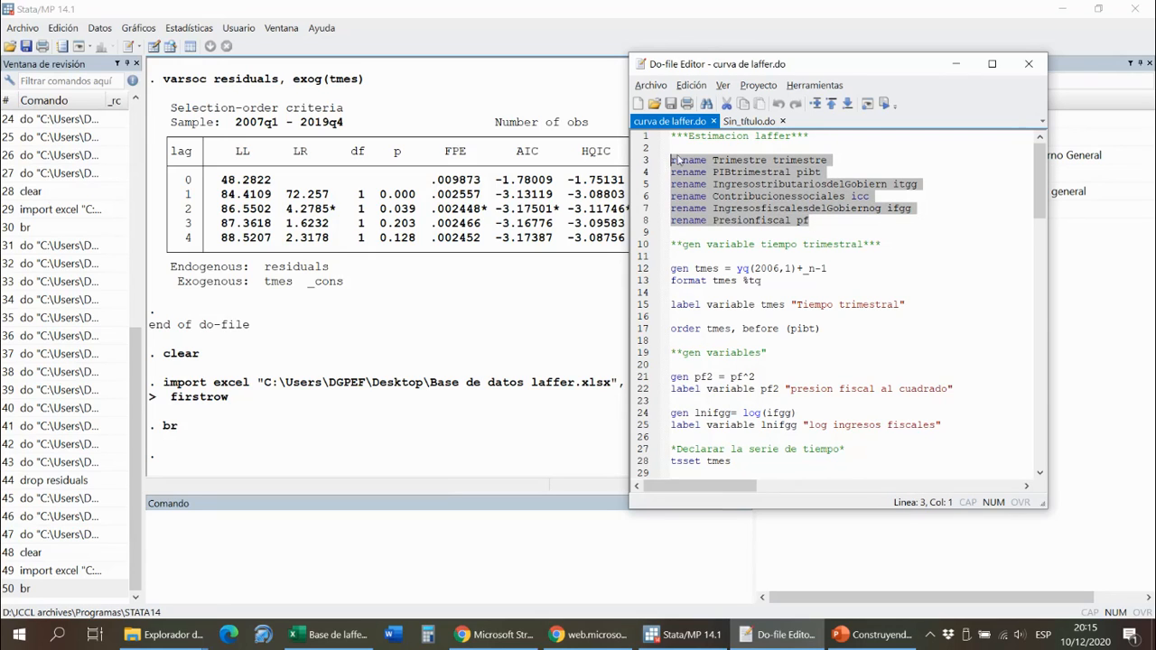
click(884, 103)
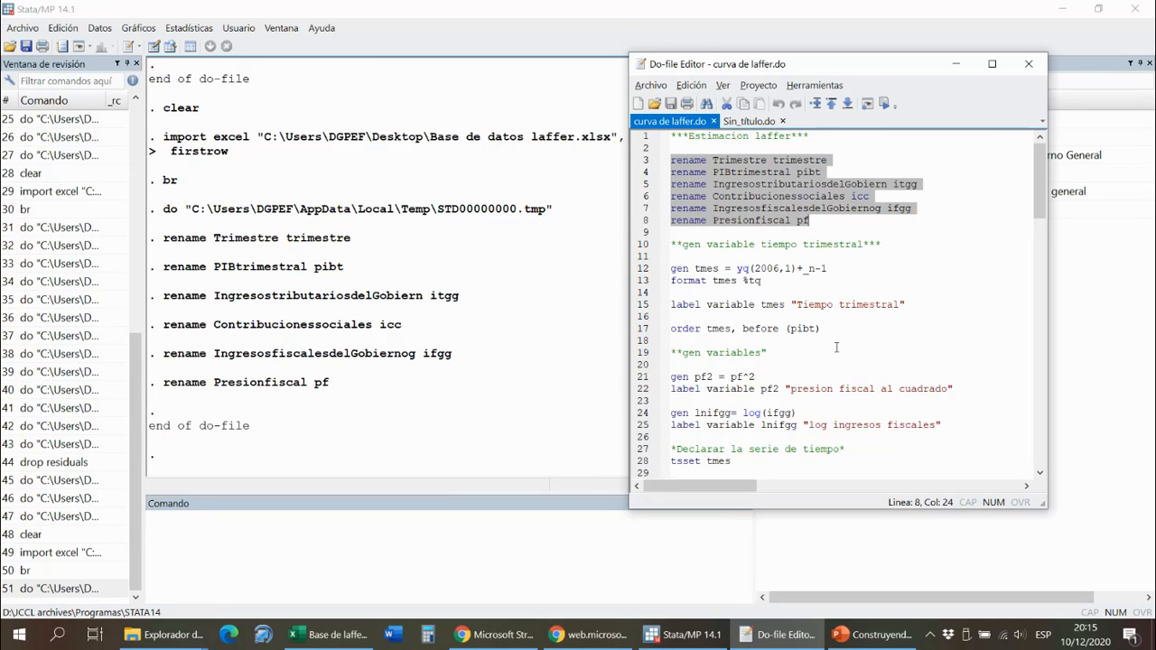
- Run the do-file lines that create, format, label and order the quarterly variable tmes, plus those generating and labelling pf2 and lnifgg
drag(825, 328, 670, 268)
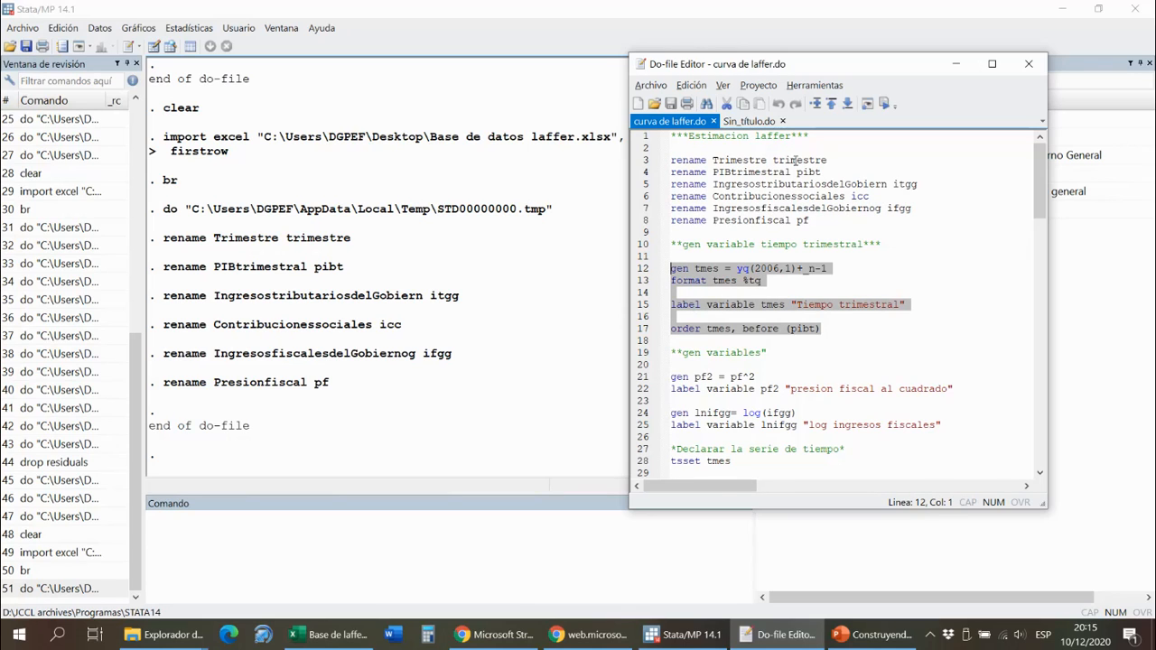
click(885, 103)
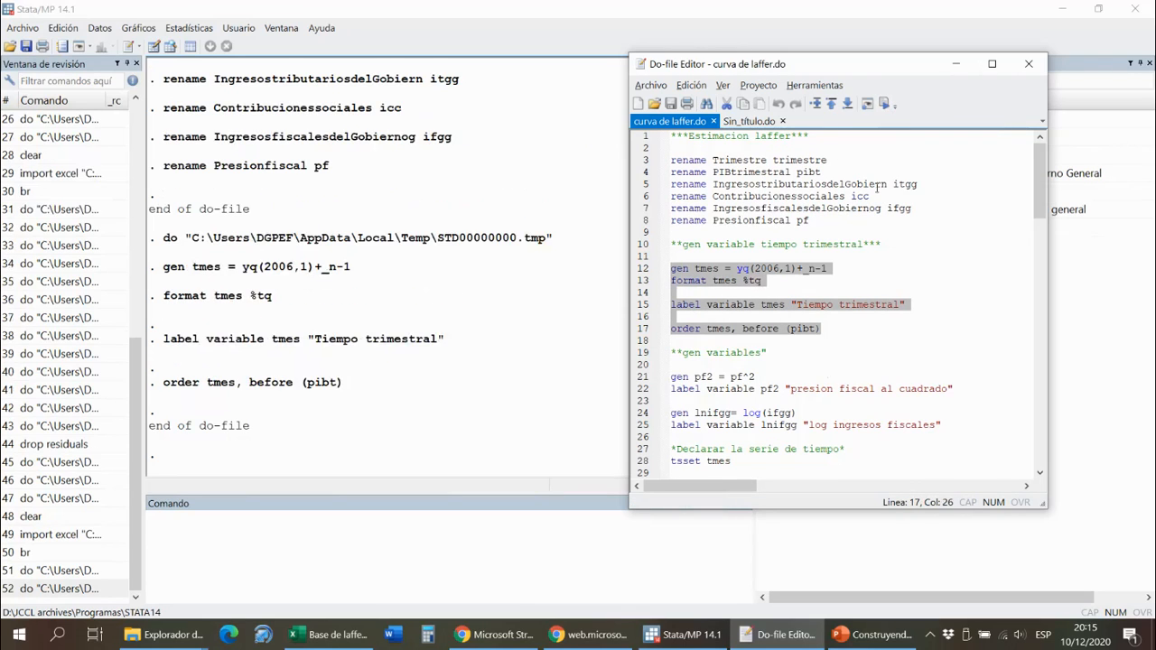
drag(952, 424, 665, 372)
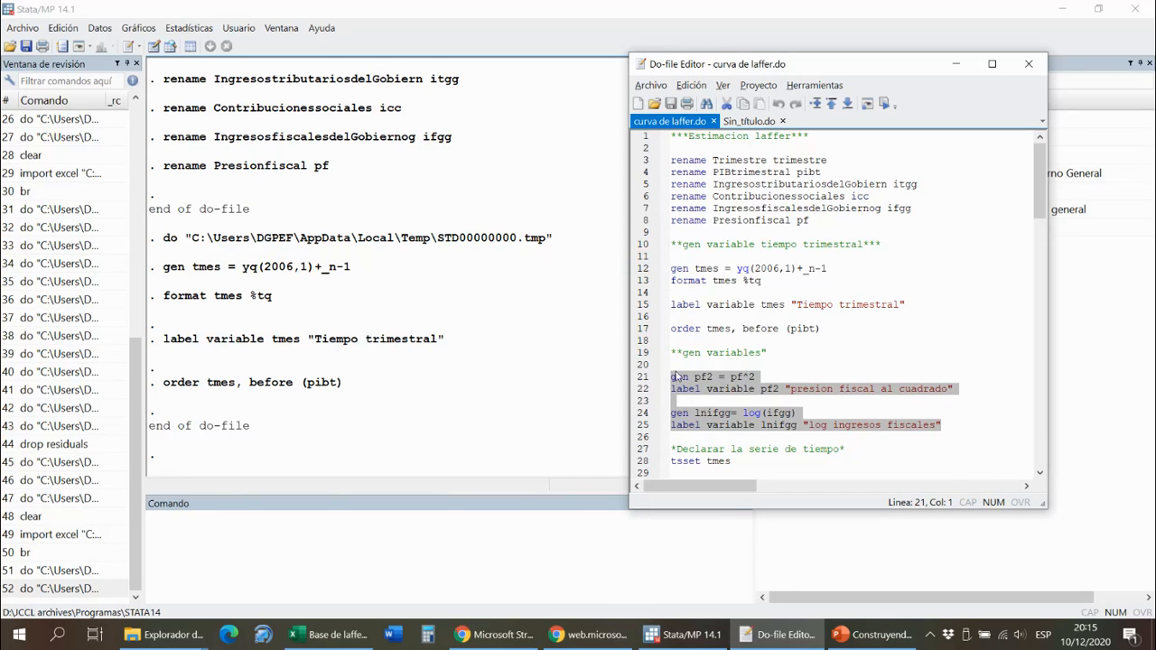
drag(816, 72, 412, 64)
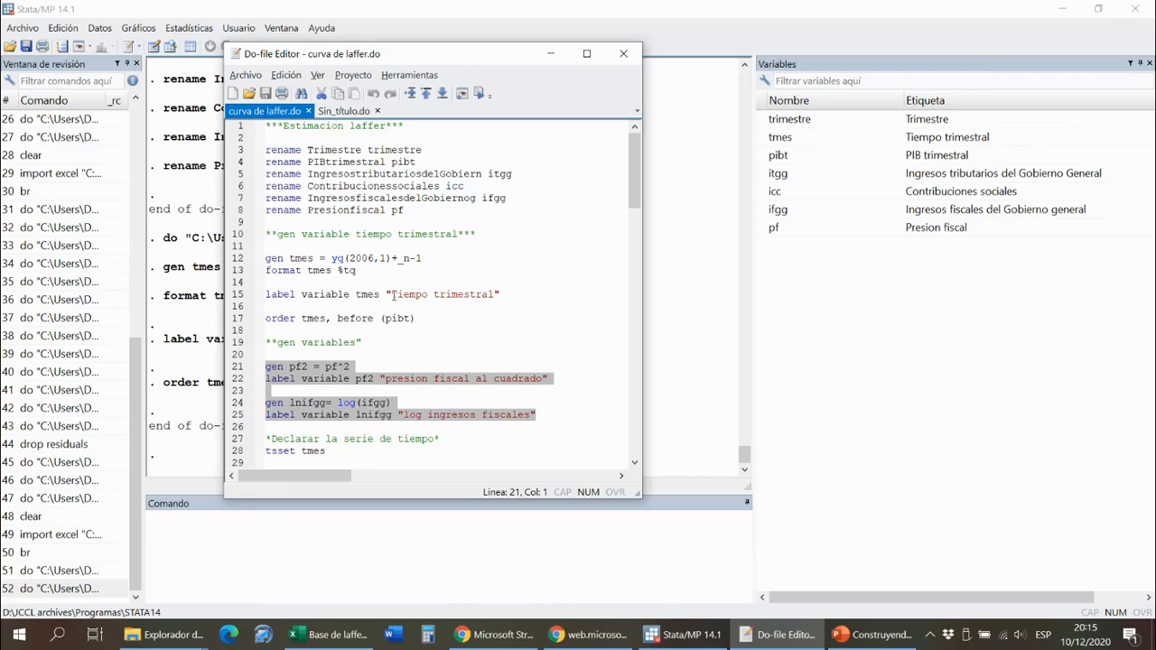
click(479, 94)
- Declare the data as a time series on tmes by running the do-file's tsset line
scroll(472, 321, down, 1)
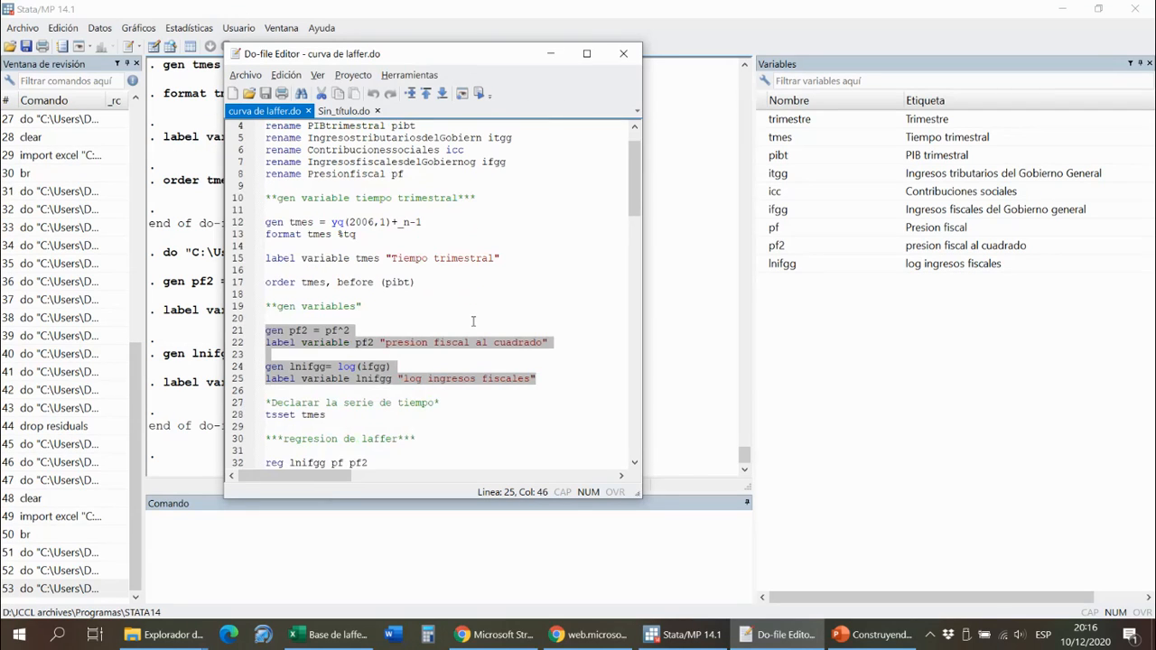
drag(329, 416, 255, 416)
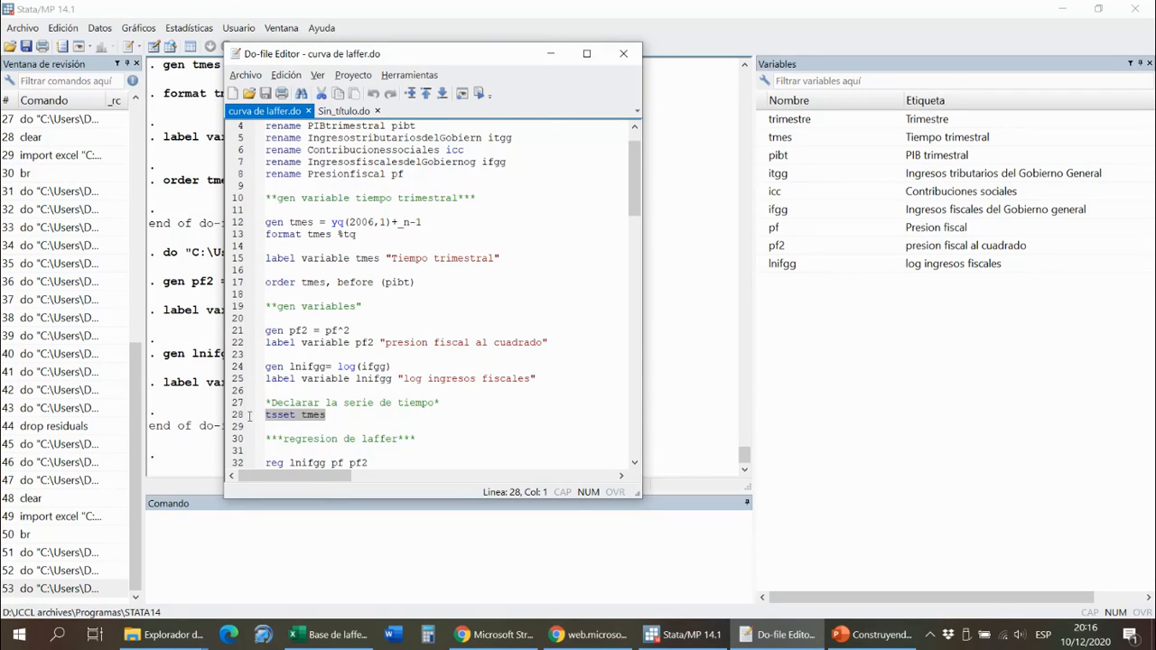
click(479, 94)
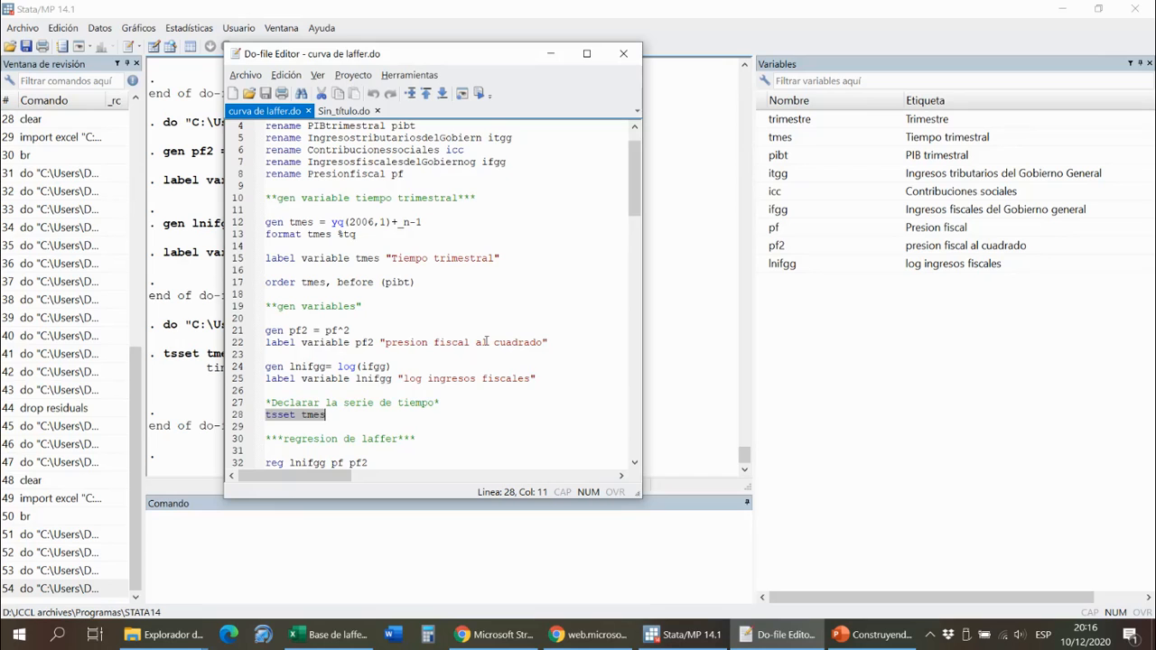
- Run the do-file's regression of lnifgg on pf and pf2, and highlight the pf, pf2 and _cons rows in the results
scroll(486, 341, down, 5)
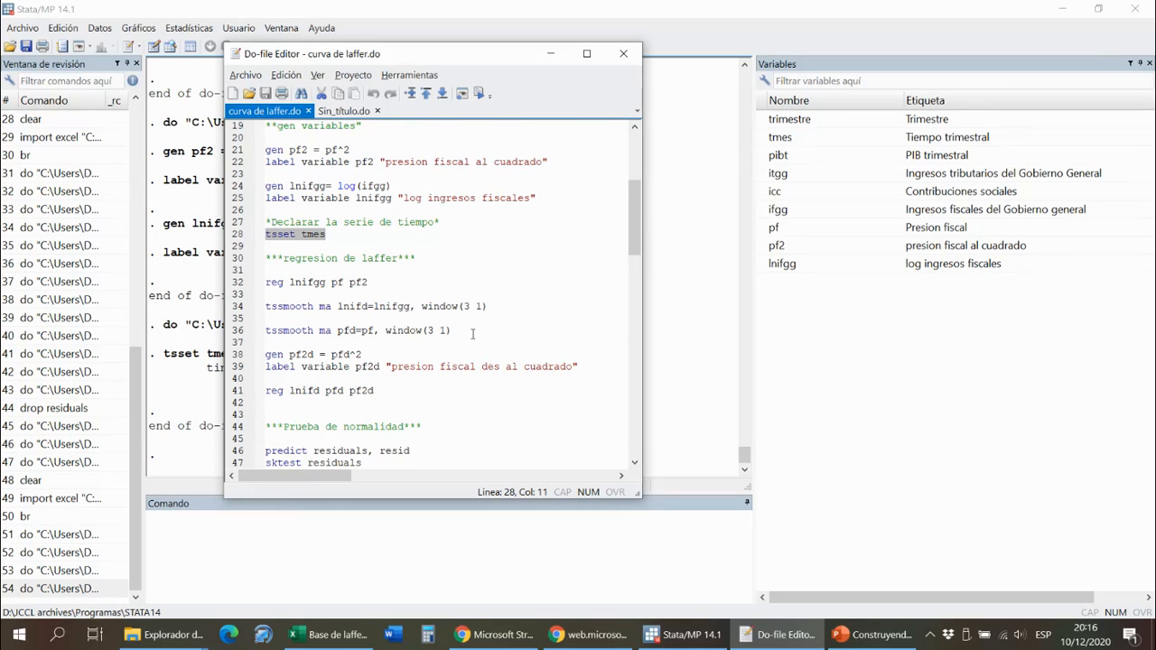
drag(457, 60, 849, 66)
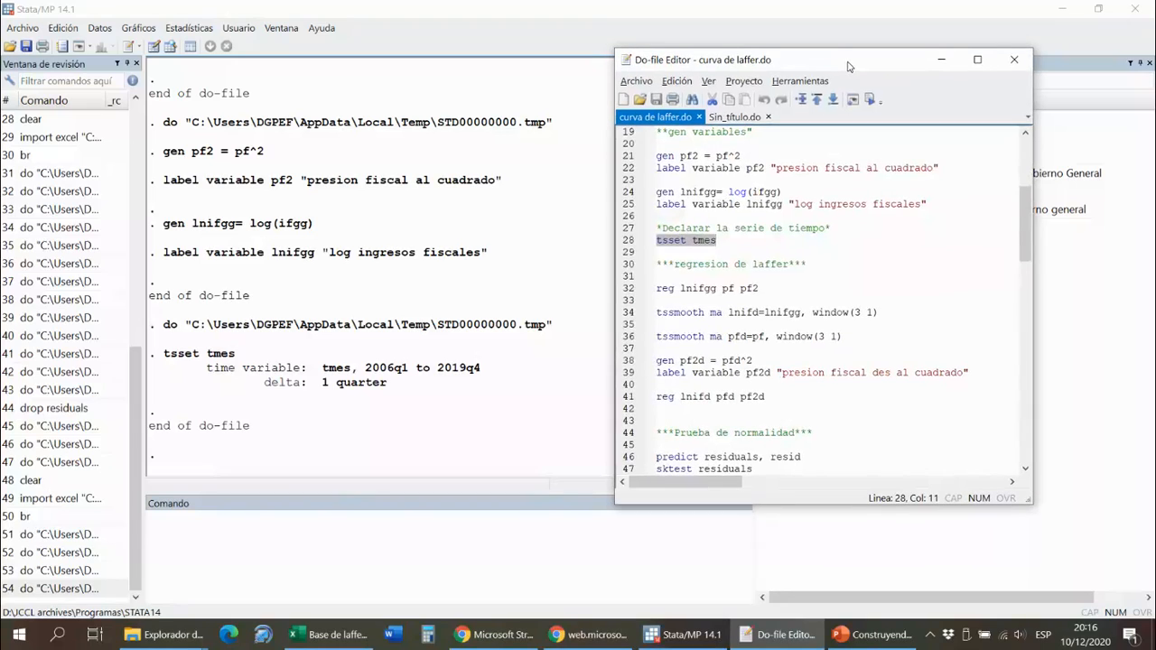
drag(766, 289, 649, 293)
click(870, 100)
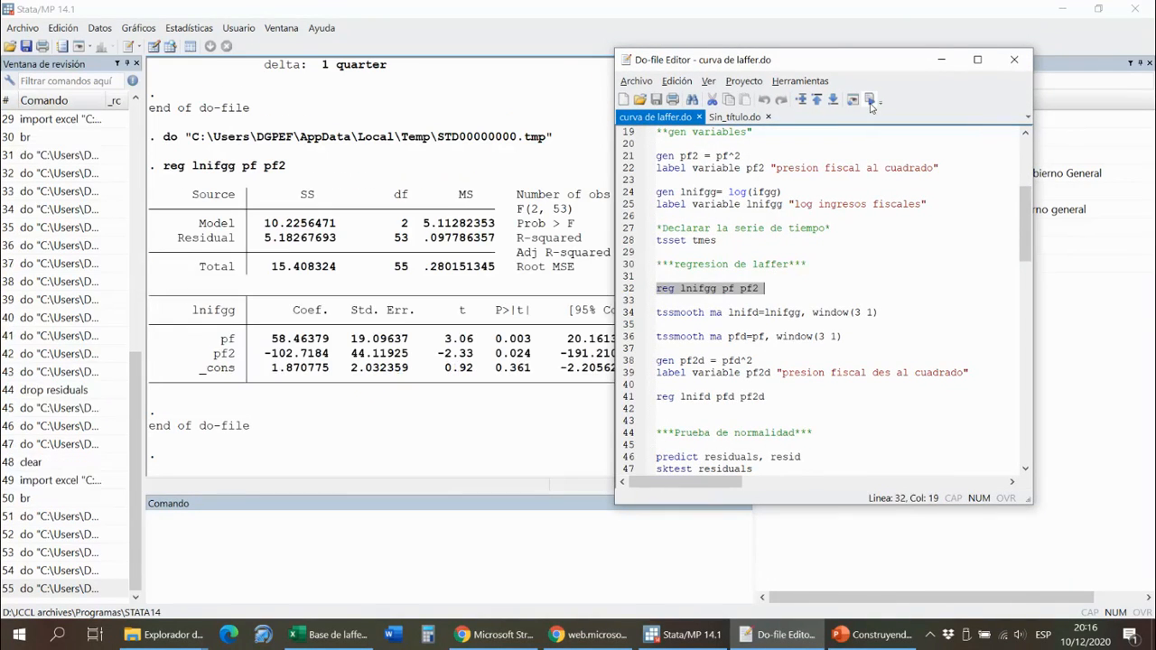
click(449, 316)
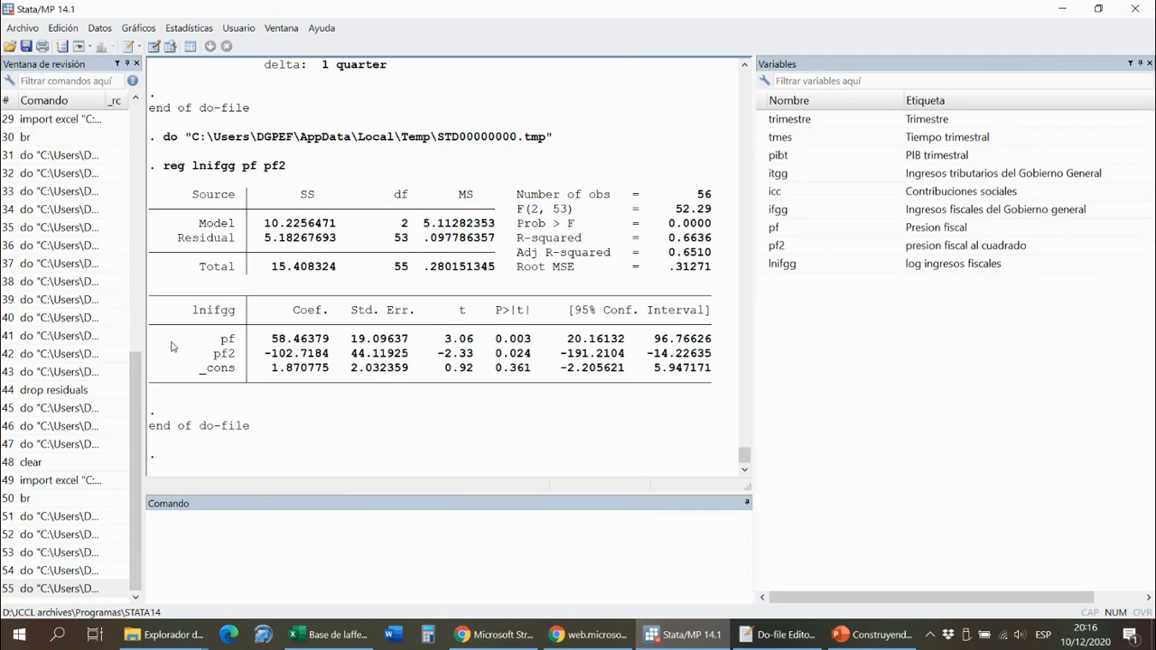
drag(156, 340, 715, 373)
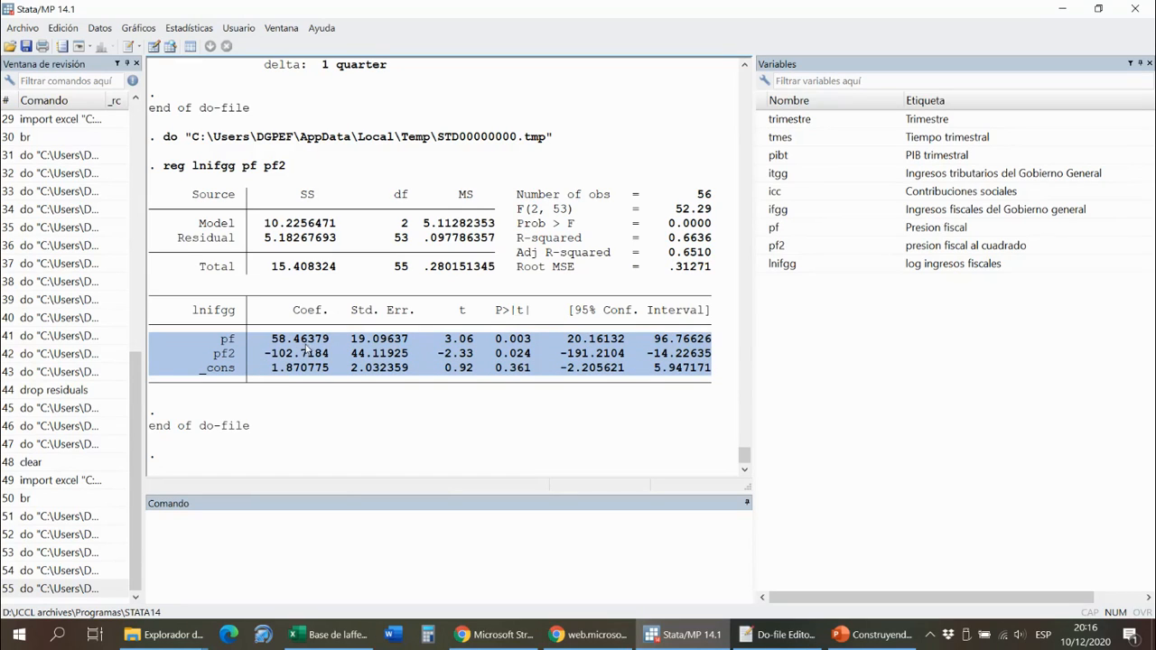
- Run the do-file's normality-section predict command to store the regression residuals in the variable residuals
mouse_move(805, 647)
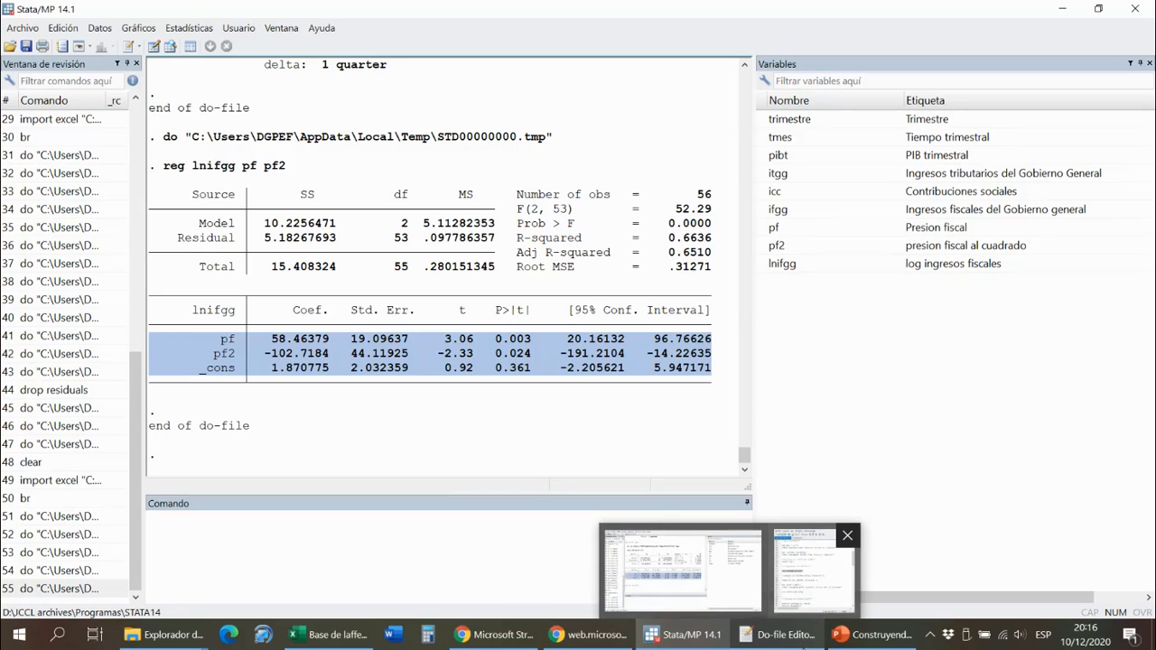
click(804, 588)
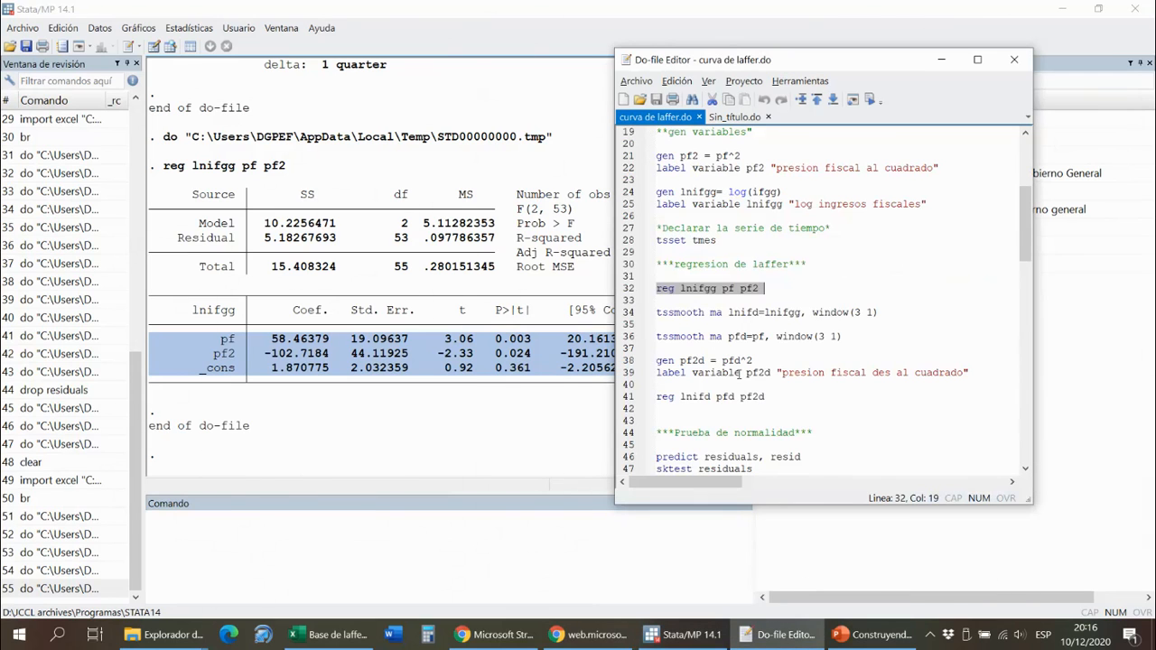
scroll(803, 370, down, 19)
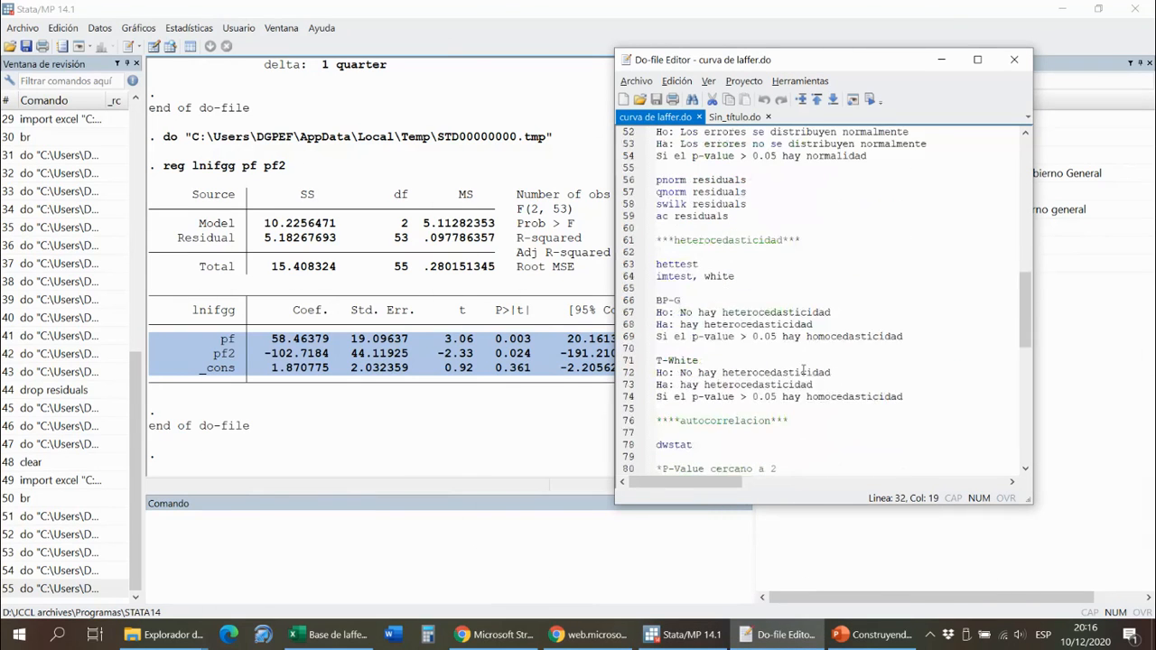
scroll(804, 370, down, 7)
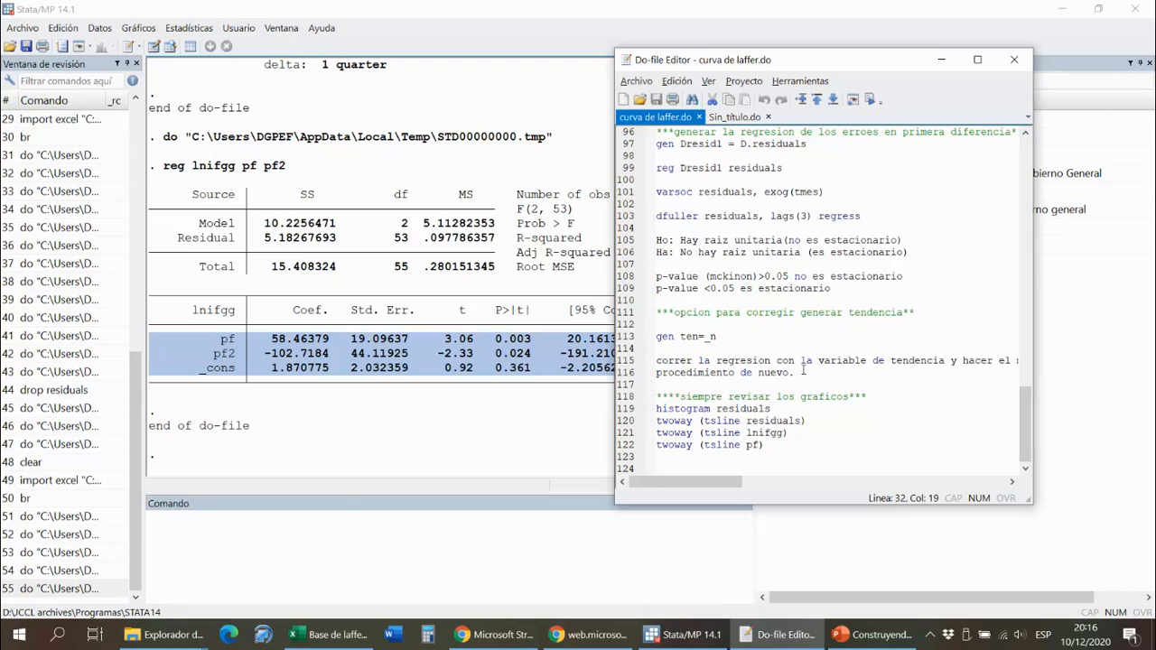
scroll(804, 369, up, 1)
scroll(803, 370, down, 1)
scroll(803, 369, up, 1)
scroll(803, 369, up, 20)
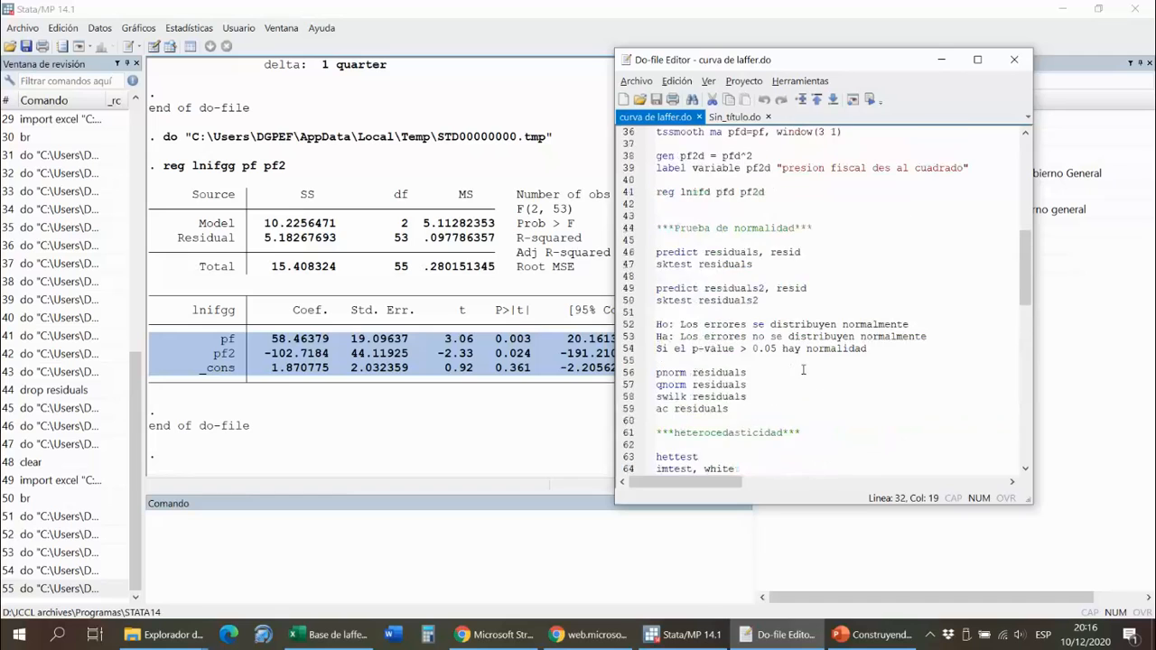
scroll(803, 369, down, 4)
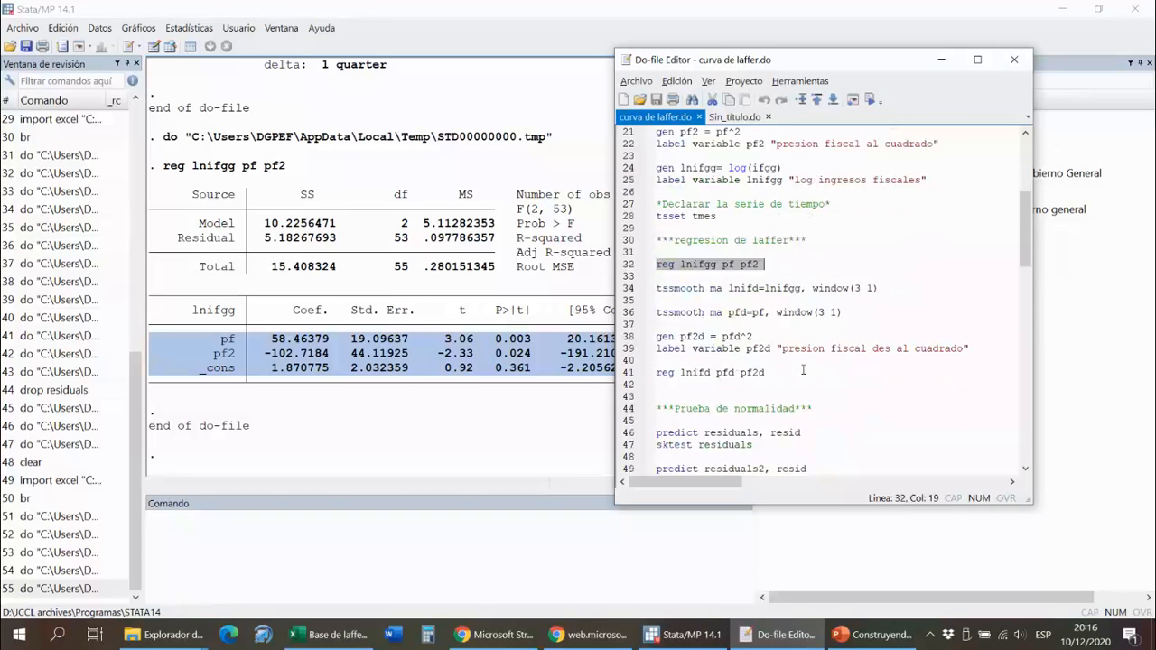
scroll(785, 366, down, 4)
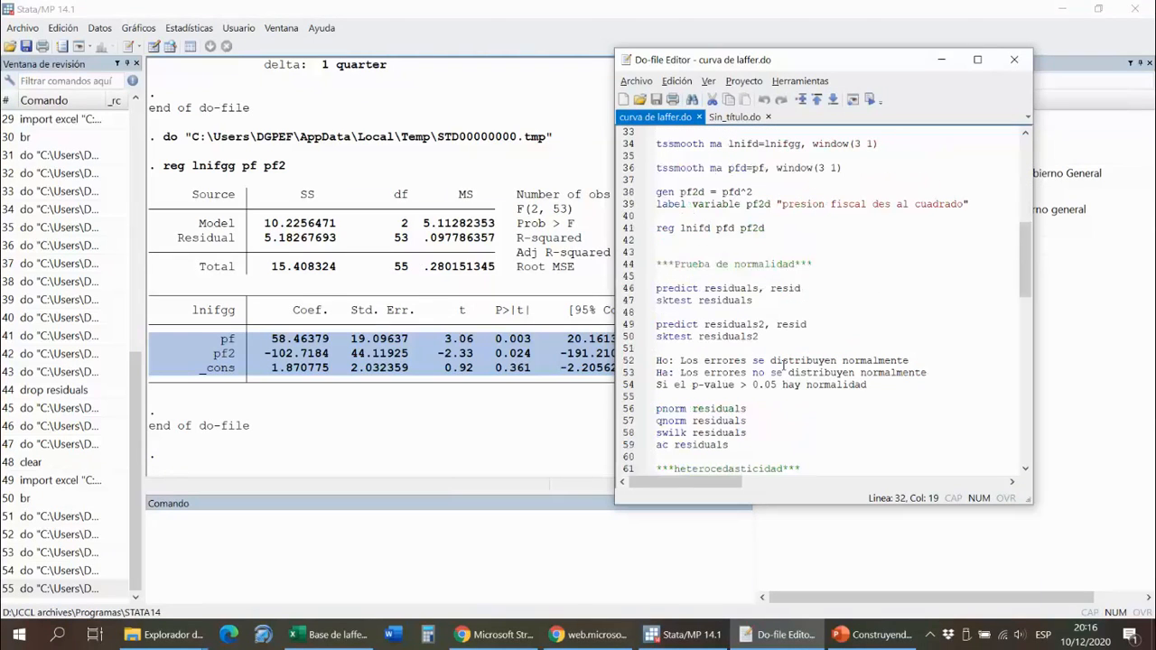
drag(801, 288, 656, 289)
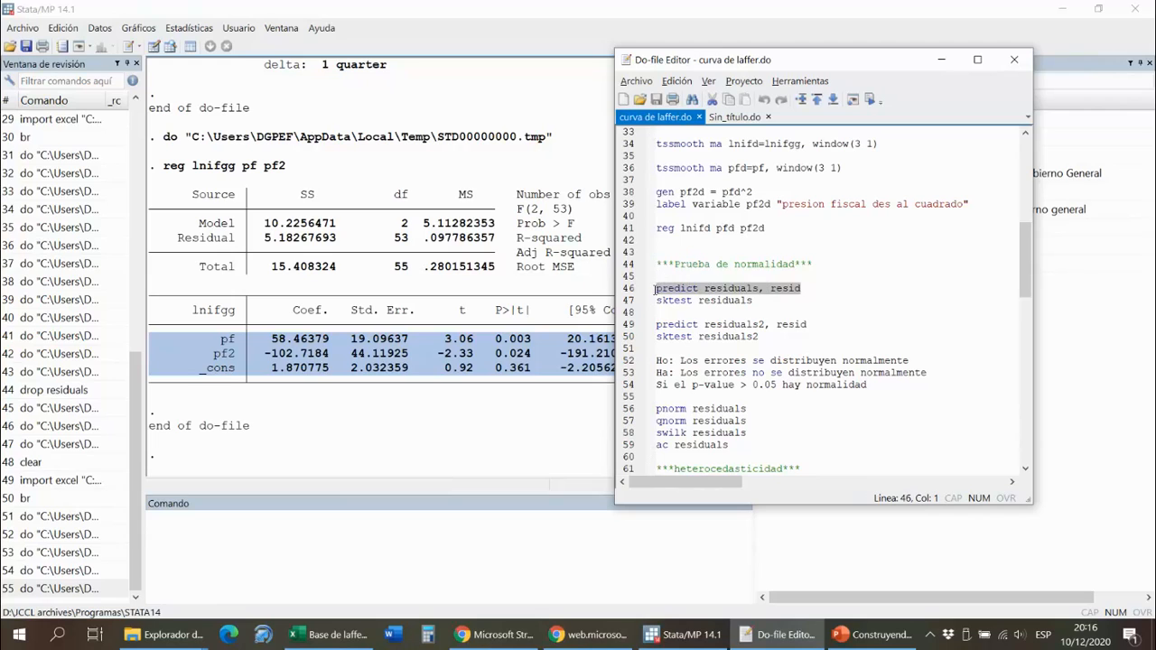
click(870, 100)
- Run the augmented Dickey-Fuller test on residuals with lags(3) and the regress option from the do-file
scroll(853, 389, down, 17)
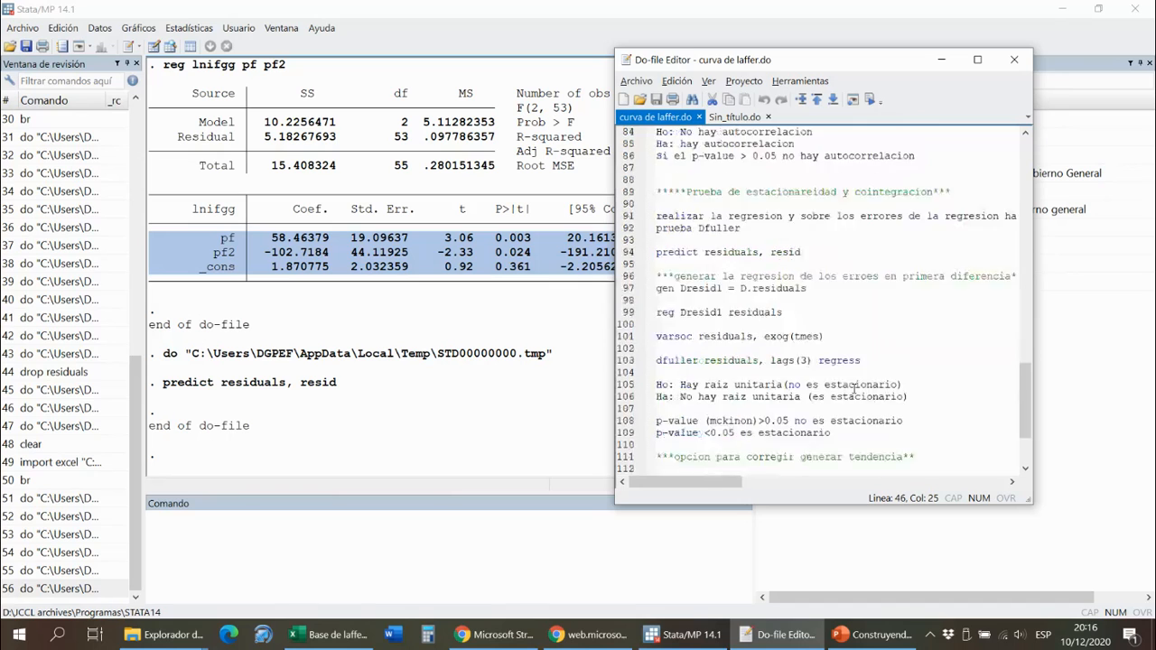
scroll(855, 389, down, 4)
drag(815, 60, 557, 53)
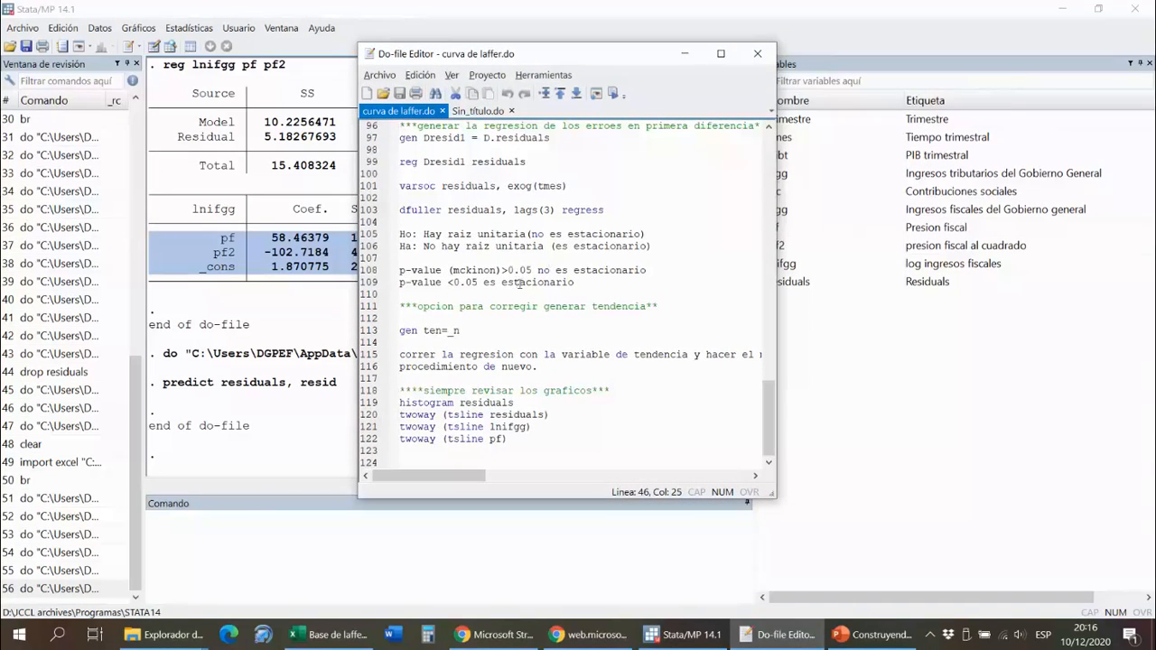
drag(608, 210, 398, 210)
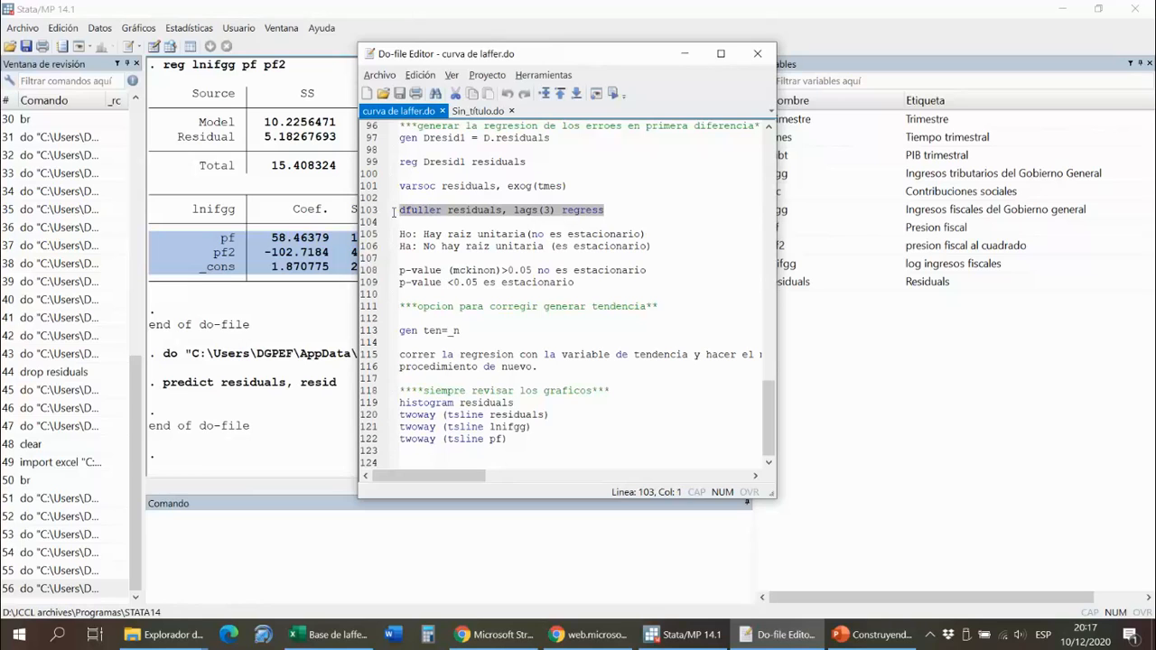
click(618, 91)
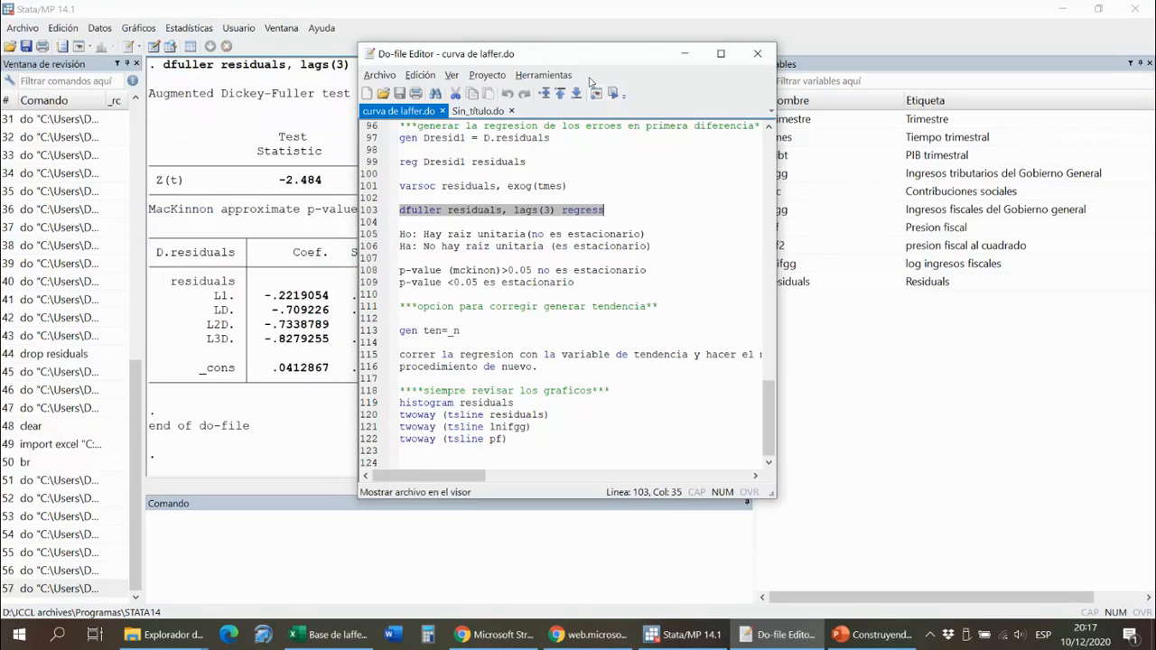
- Examine the unit-root hypotheses in the do-file against the Dickey-Fuller output's MacKinnon p-value and test statistic
drag(570, 53, 929, 46)
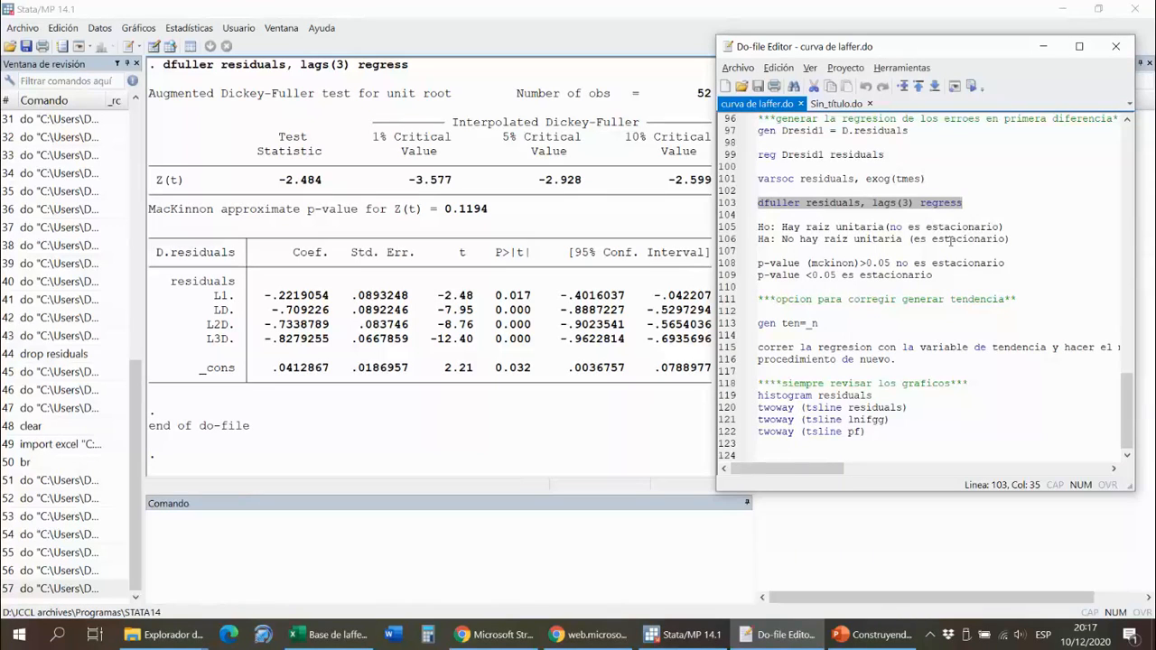
drag(782, 227, 1006, 225)
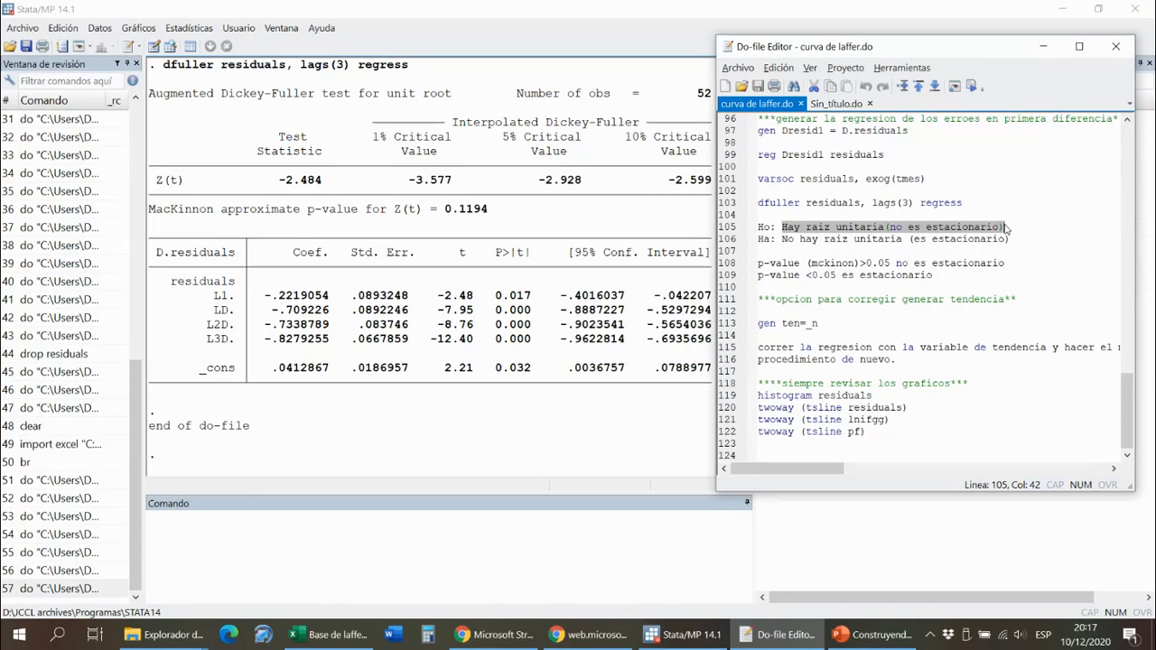
drag(1010, 239, 759, 244)
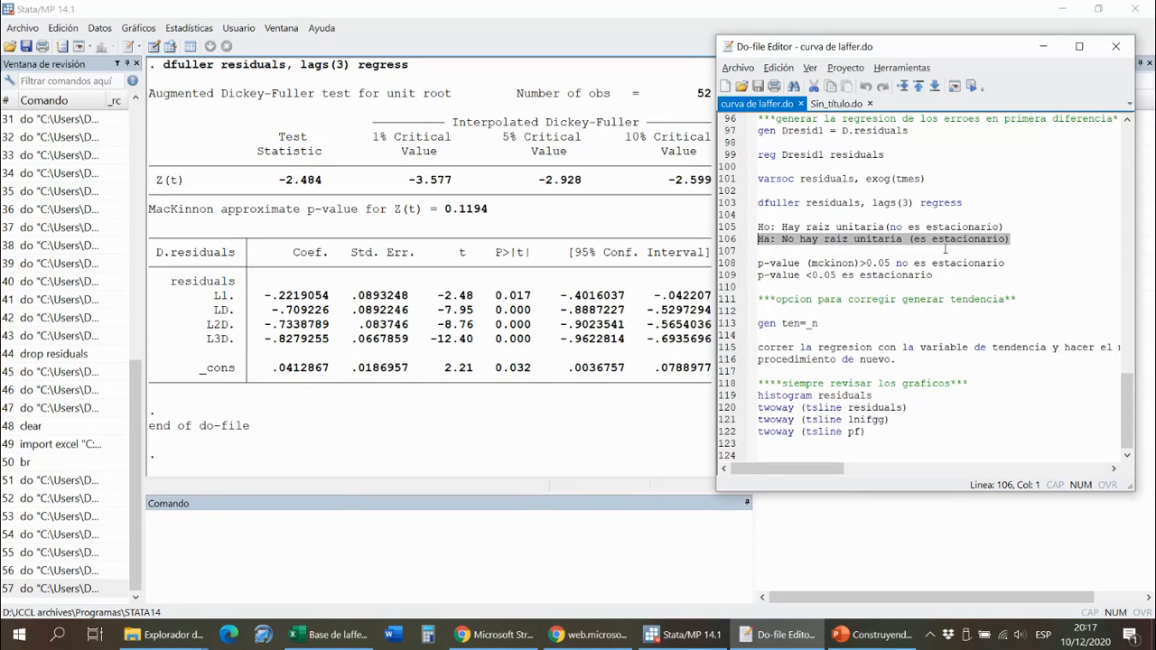
drag(489, 211, 451, 213)
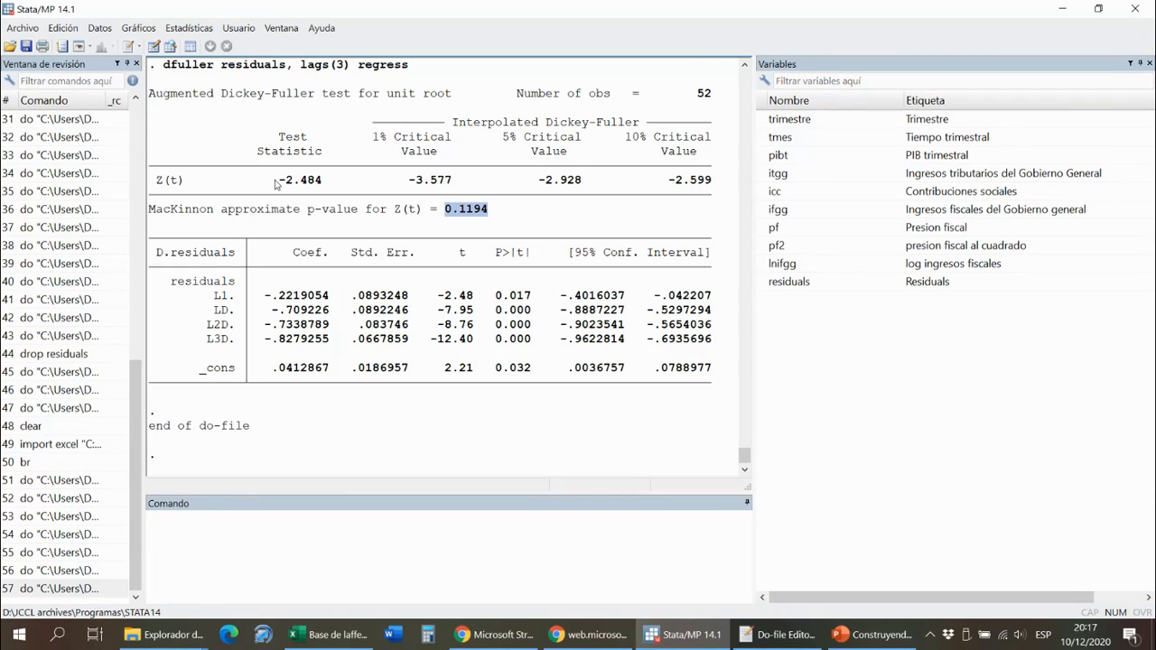
drag(273, 180, 327, 184)
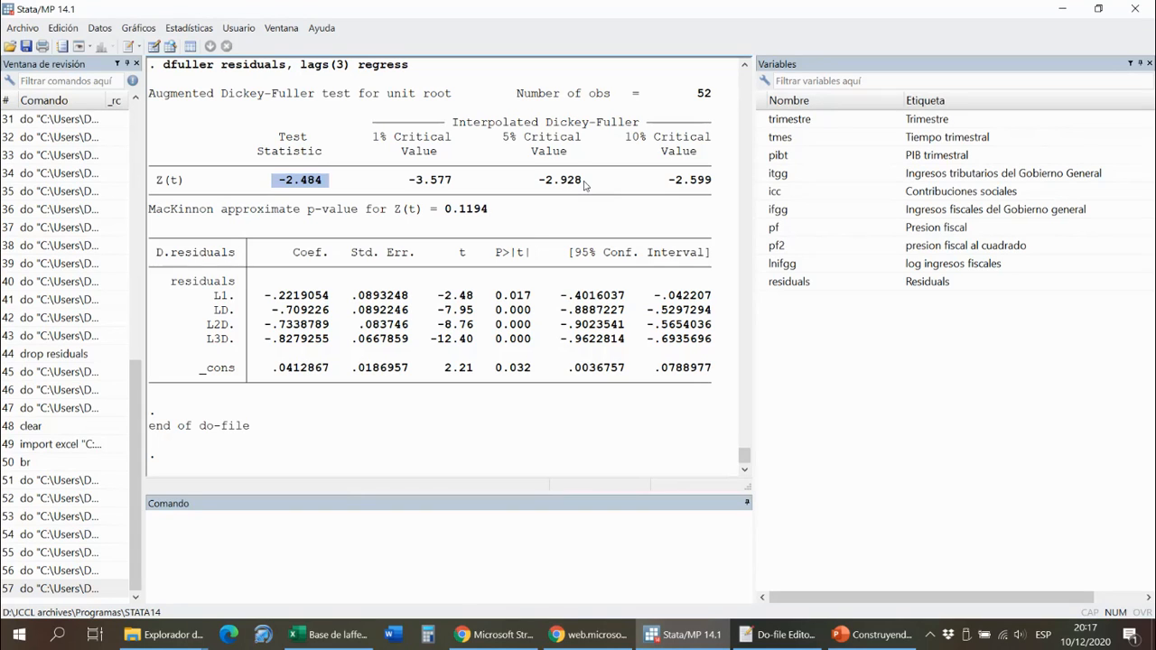
- Run the do-file's ac residuals command to plot the residual autocorrelations, and close the graph after viewing it
click(779, 635)
scroll(854, 300, up, 6)
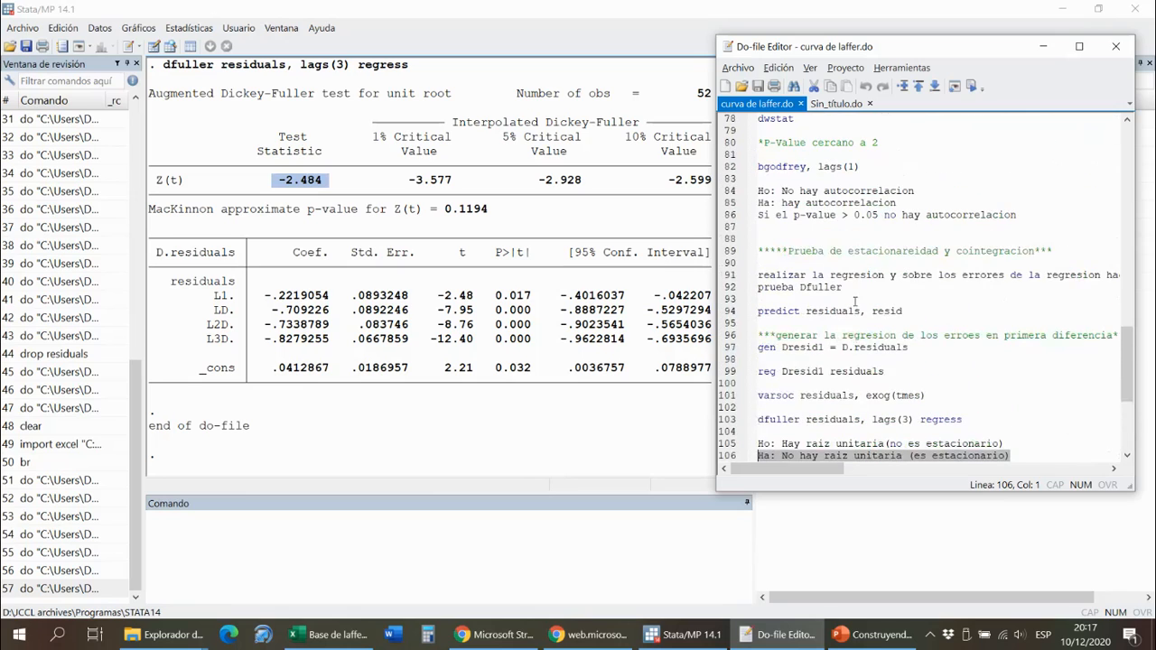
scroll(855, 301, down, 4)
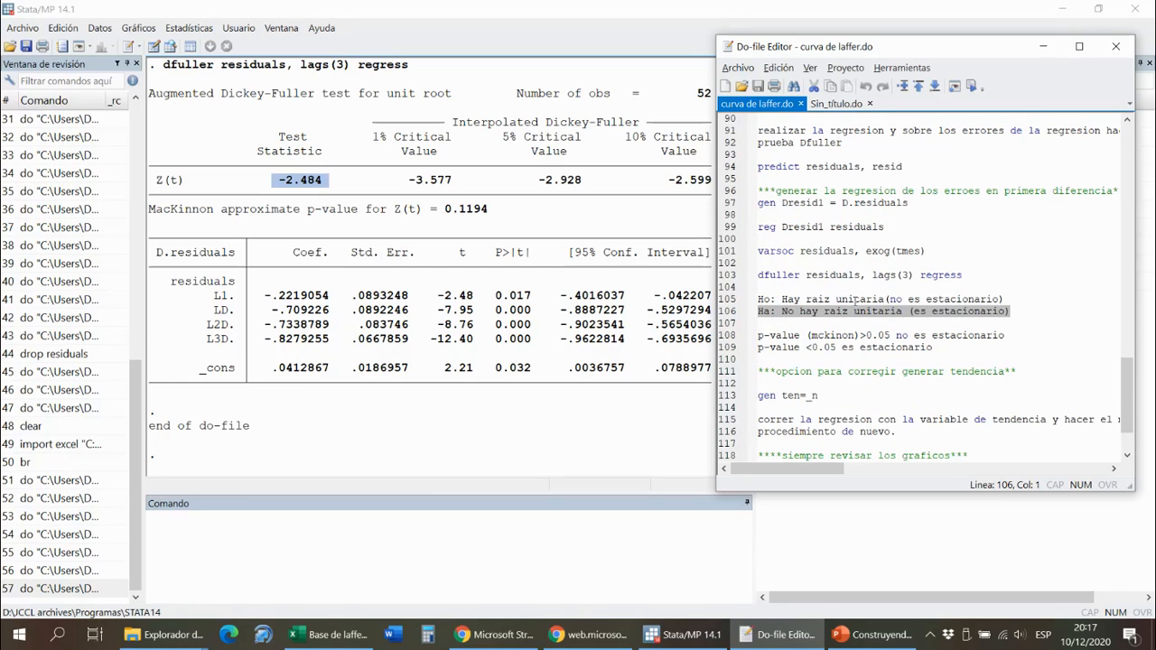
scroll(854, 301, up, 7)
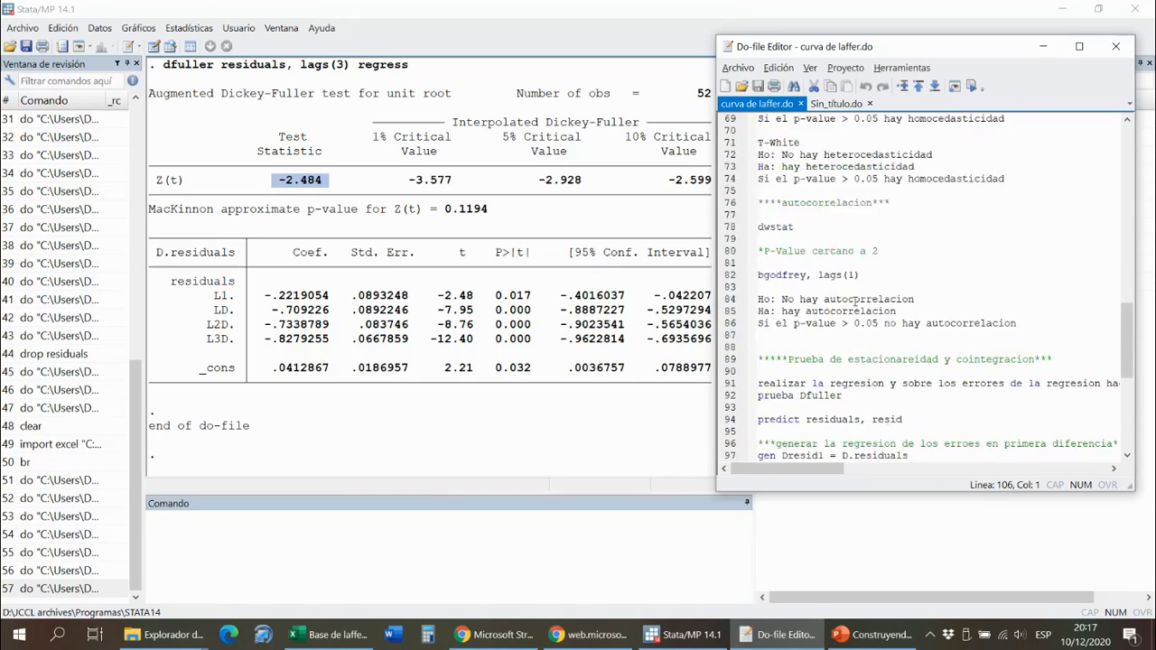
scroll(854, 301, up, 7)
drag(832, 256, 742, 256)
click(971, 86)
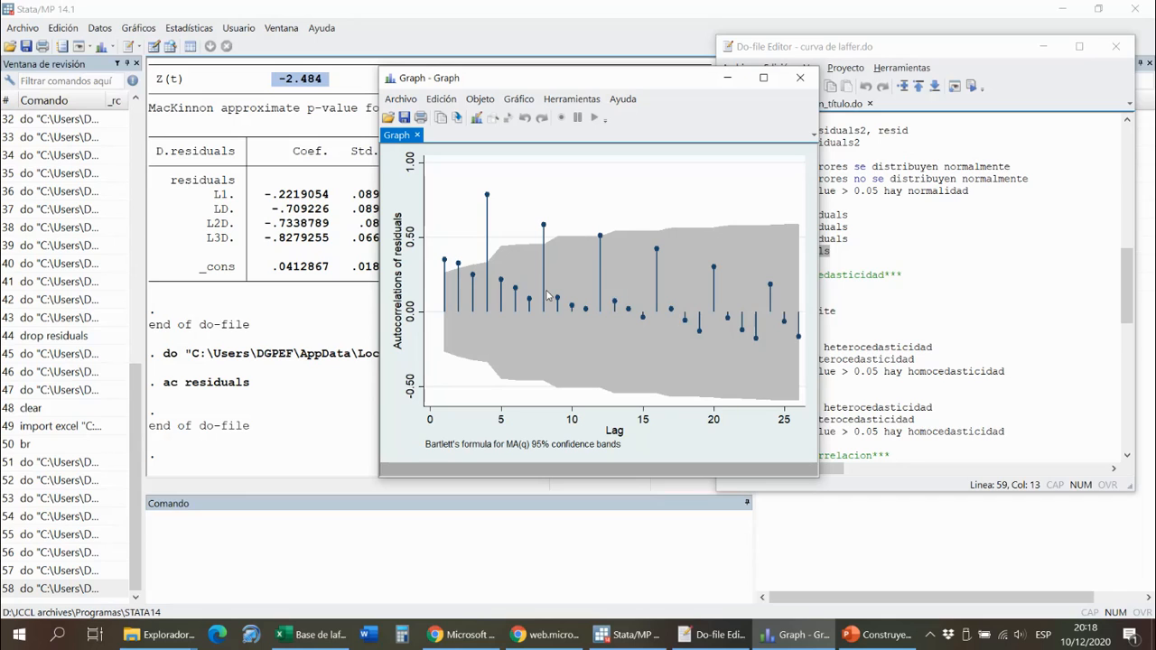
click(799, 83)
- Run the do-file's two tssmooth ma commands to create lnifd from lnifgg and pfd from pf, both with window(3 1)
scroll(921, 117, up, 9)
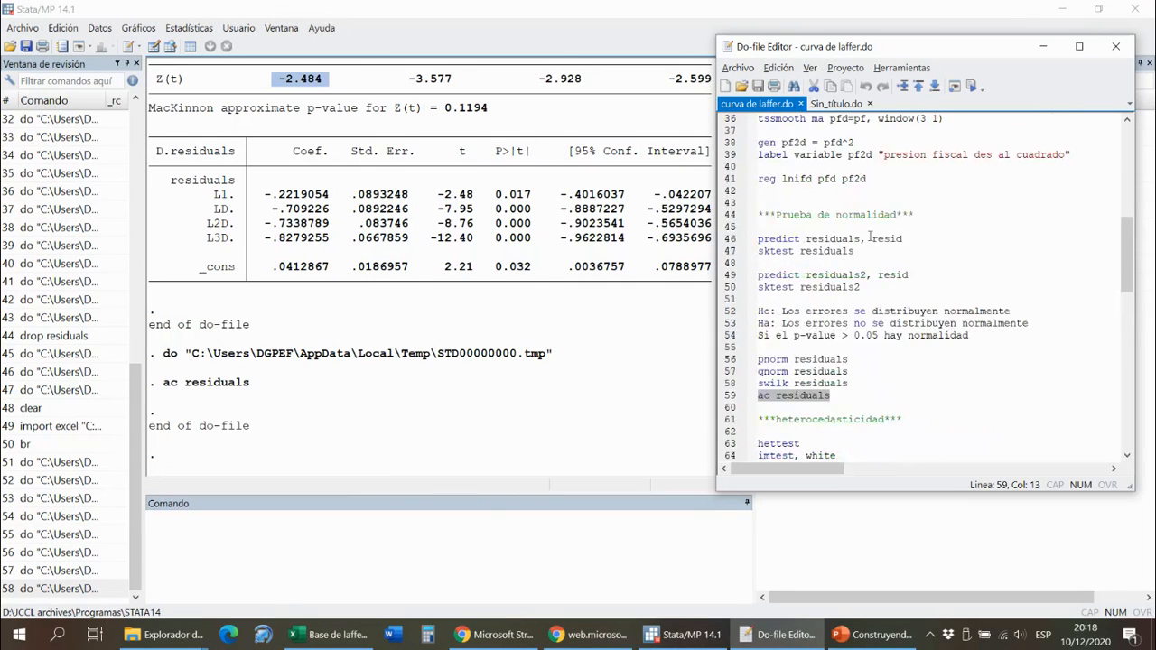
drag(885, 46, 377, 69)
scroll(300, 283, up, 2)
scroll(300, 283, up, 4)
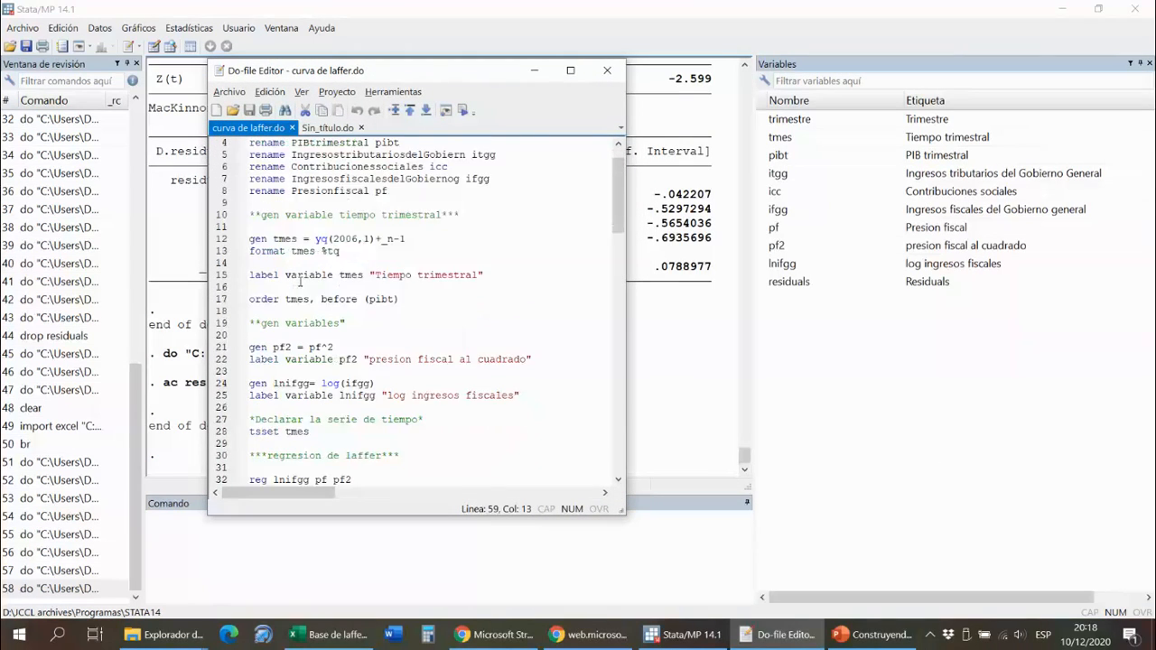
scroll(300, 282, down, 5)
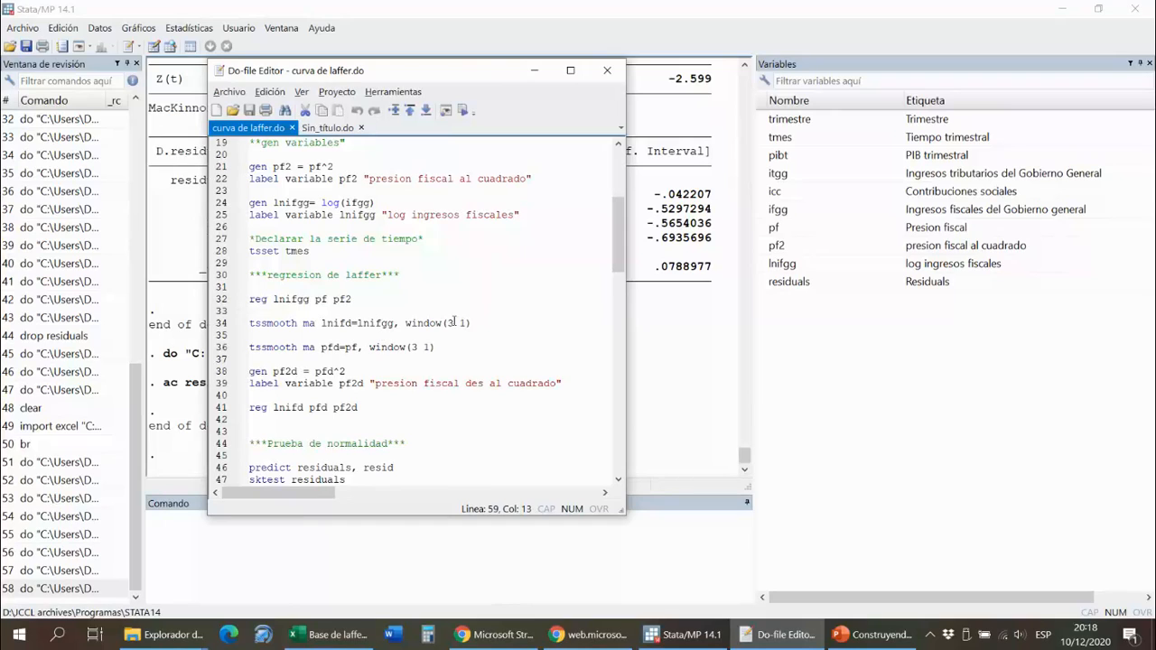
drag(475, 323, 240, 329)
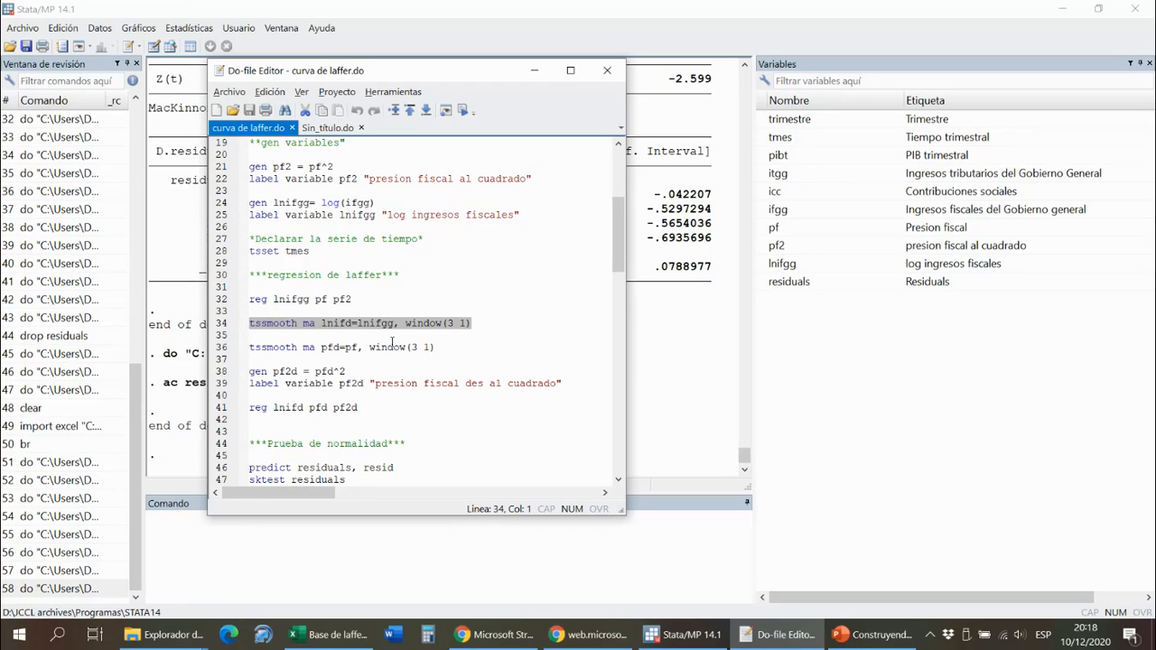
click(437, 347)
drag(438, 347, 231, 331)
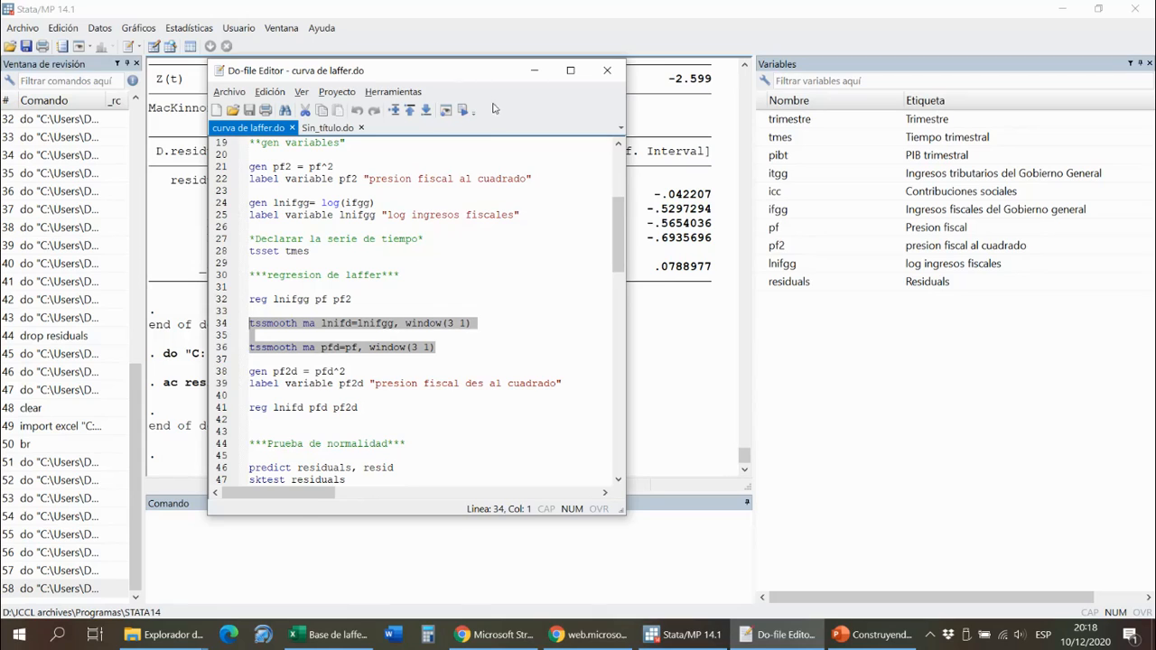
click(463, 110)
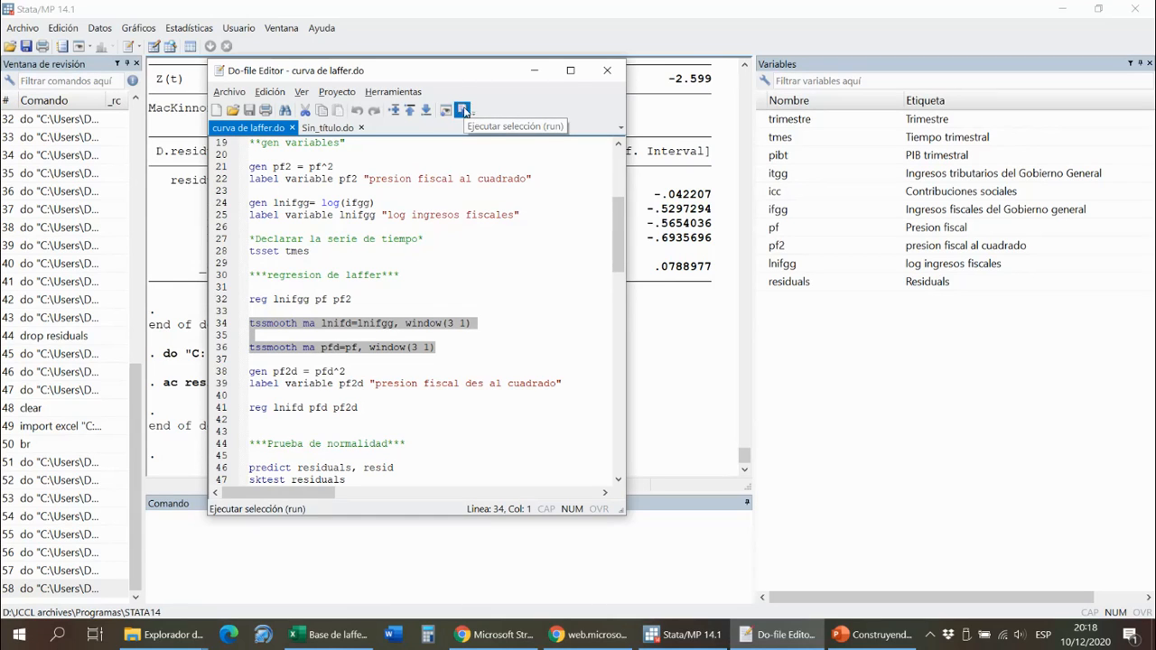
- Run the do-file lines that generate pf2d as pfd^2 and label it "presion fiscal des al cuadrado"
drag(506, 373, 599, 385)
click(253, 371)
click(461, 112)
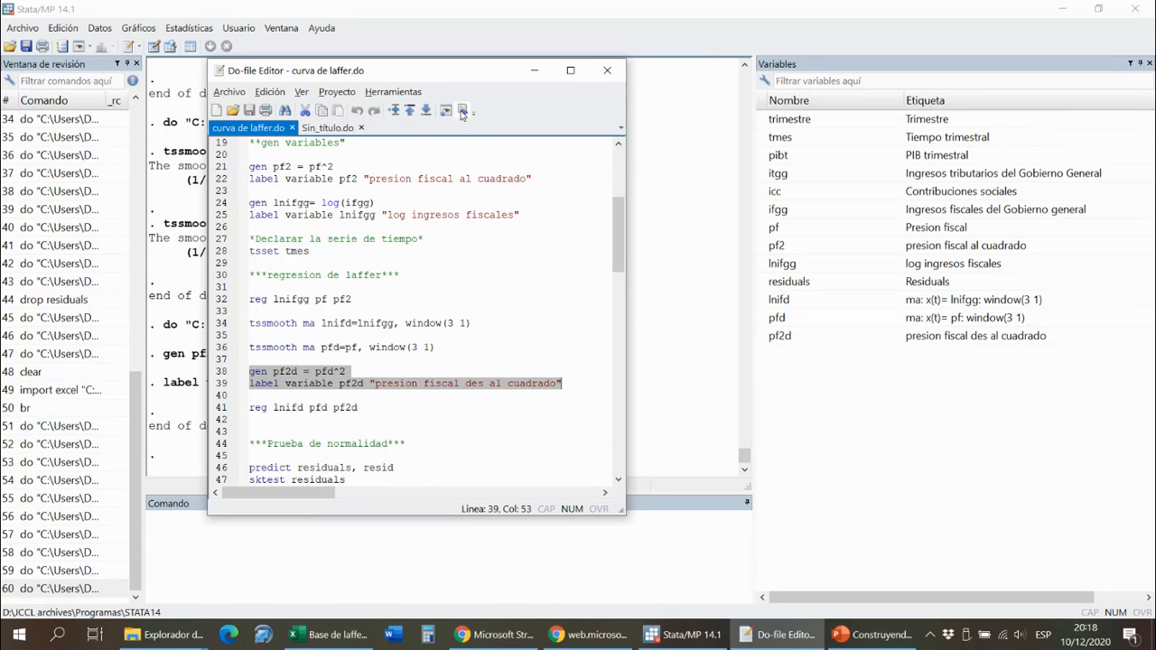
- Run the do-file's regression of lnifd on pfd and pf2d, and move the do-file editor aside to uncover the results
drag(359, 407, 249, 407)
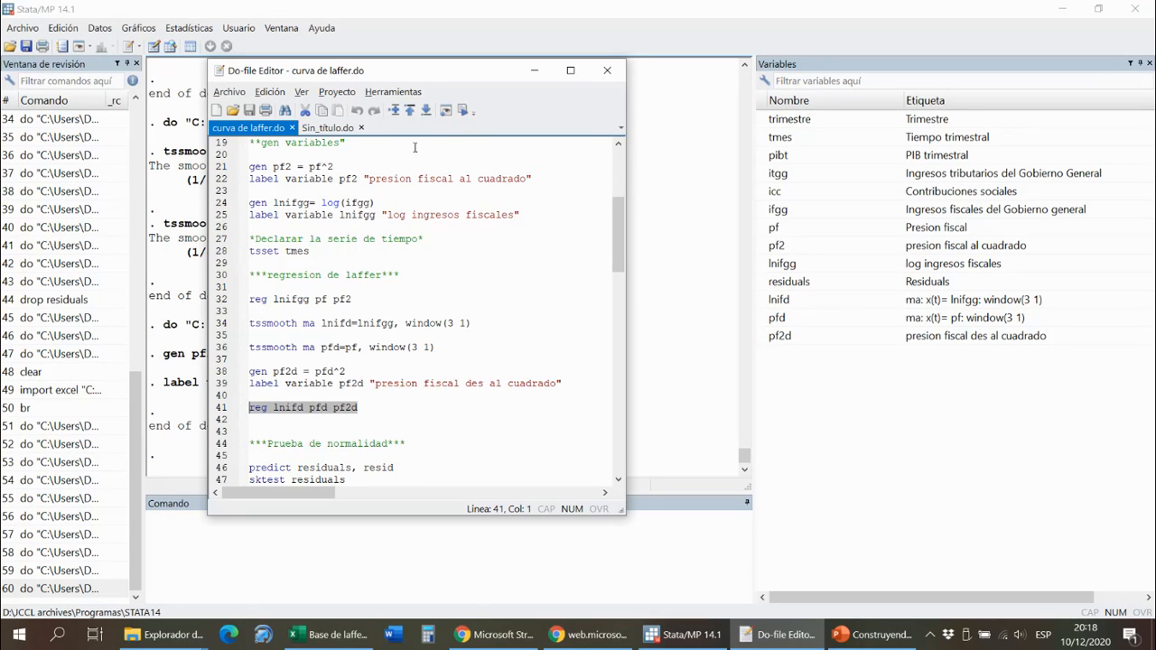
click(464, 111)
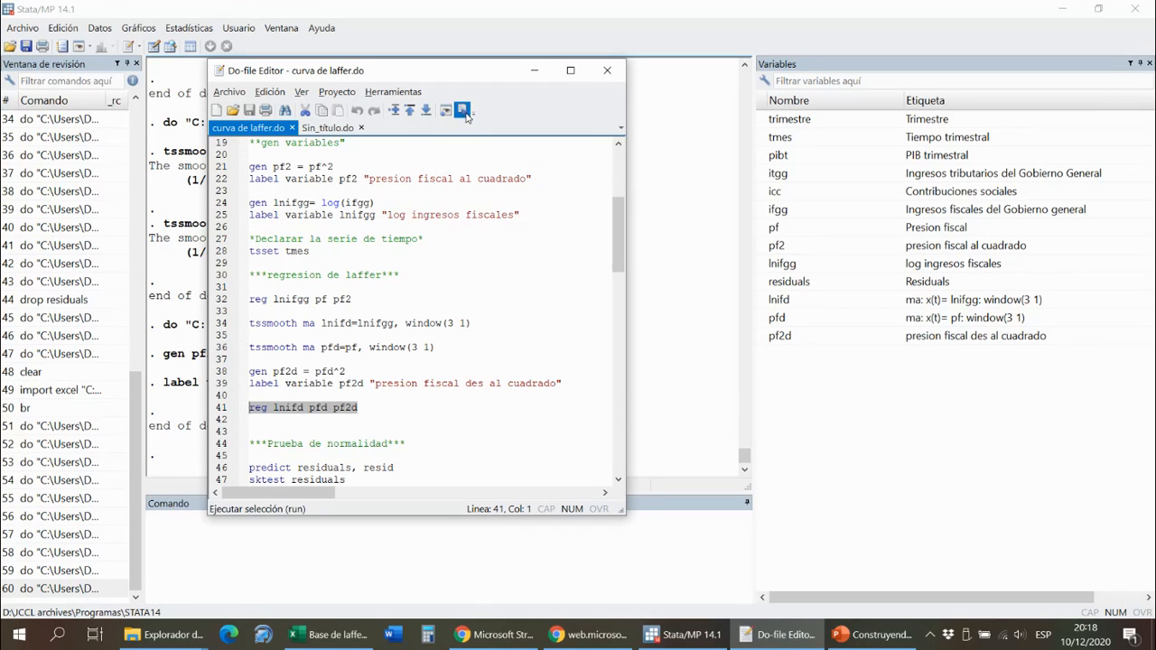
drag(452, 83, 986, 90)
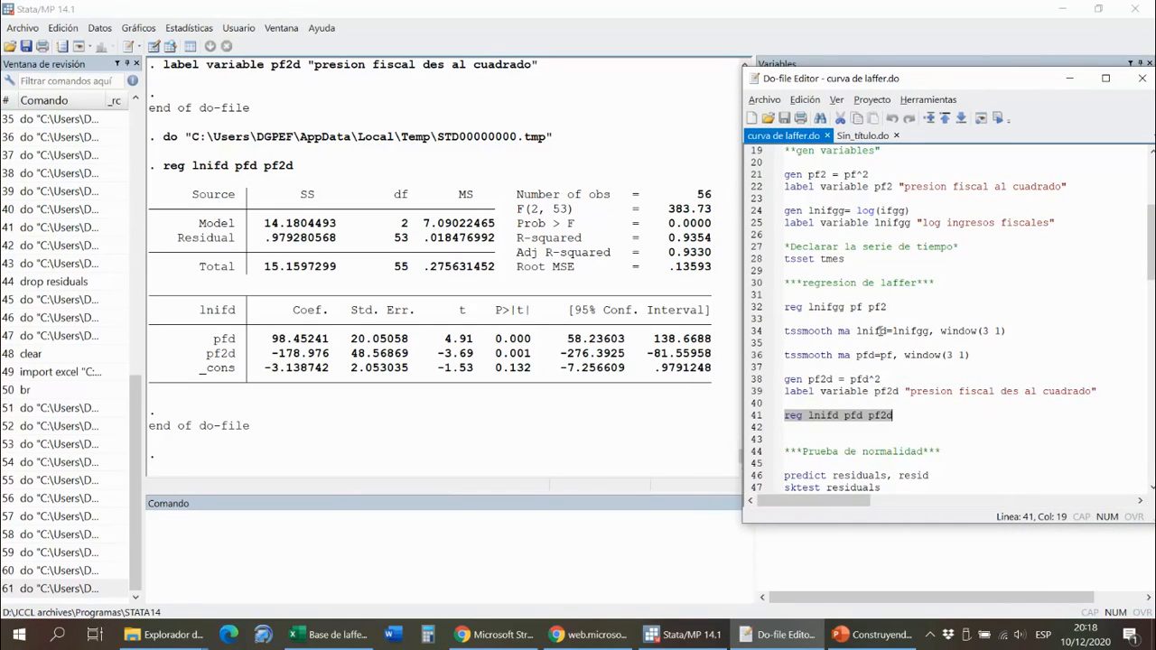
- Delete the existing residuals variable with the command drop residuals
click(475, 559)
text(d)
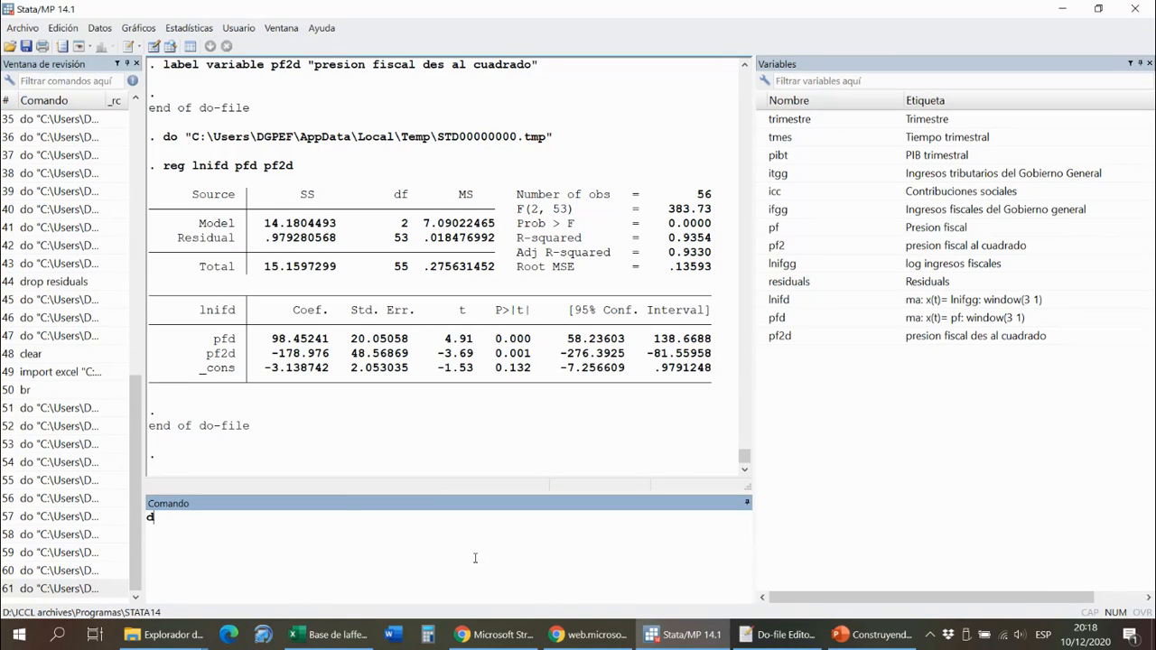
text(rop residuals)
key(Return)
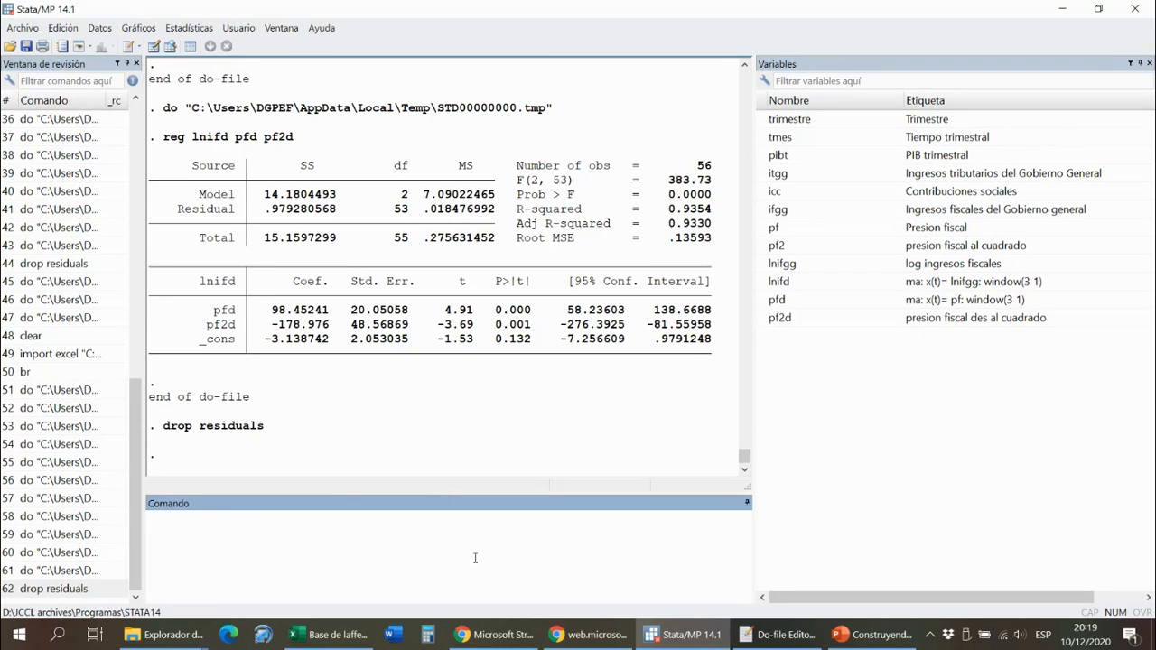
- Run the do-file's predict residuals, resid command to store the residuals of the smoothed regression
key(alt+Tab)
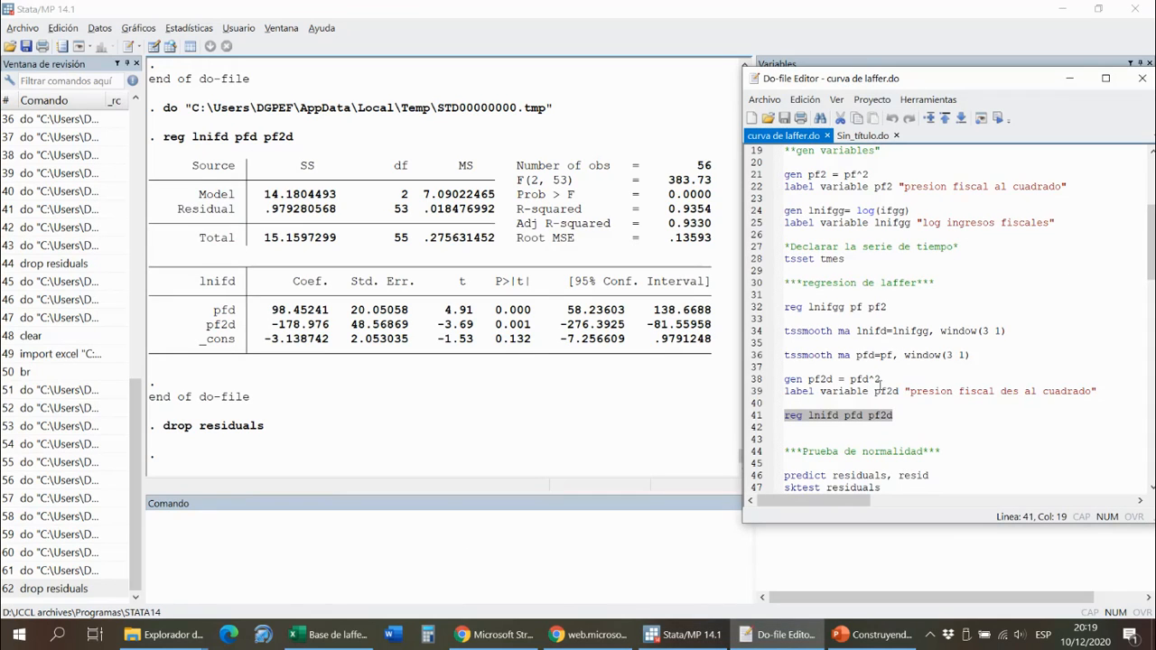
scroll(921, 413, down, 7)
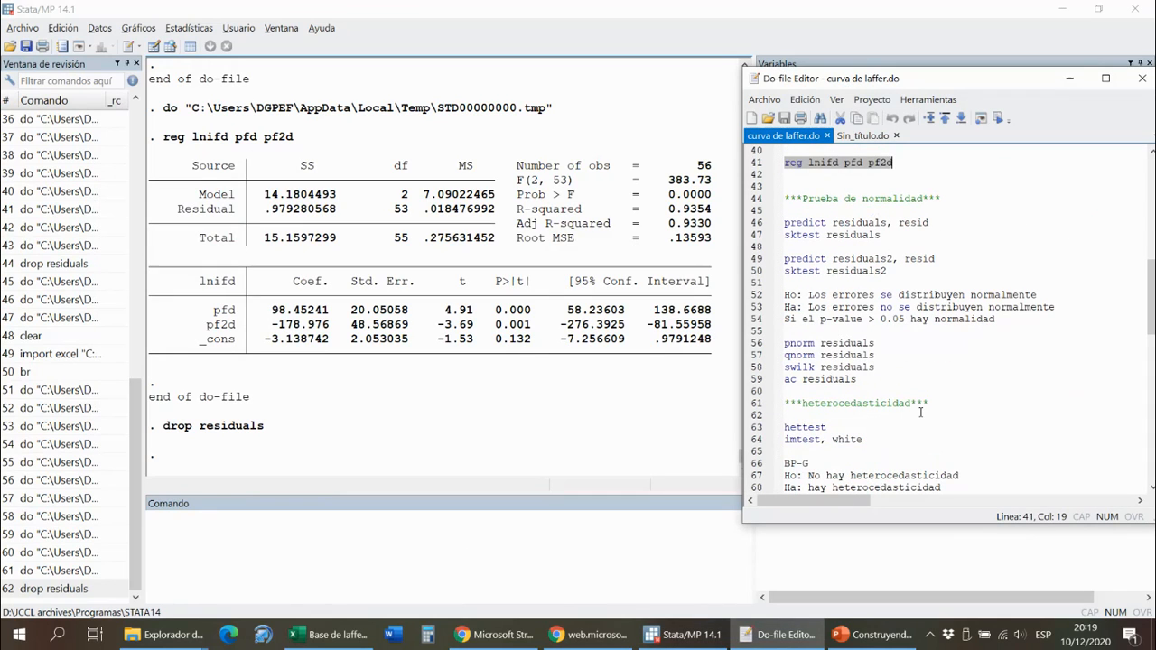
click(929, 223)
drag(928, 222, 784, 223)
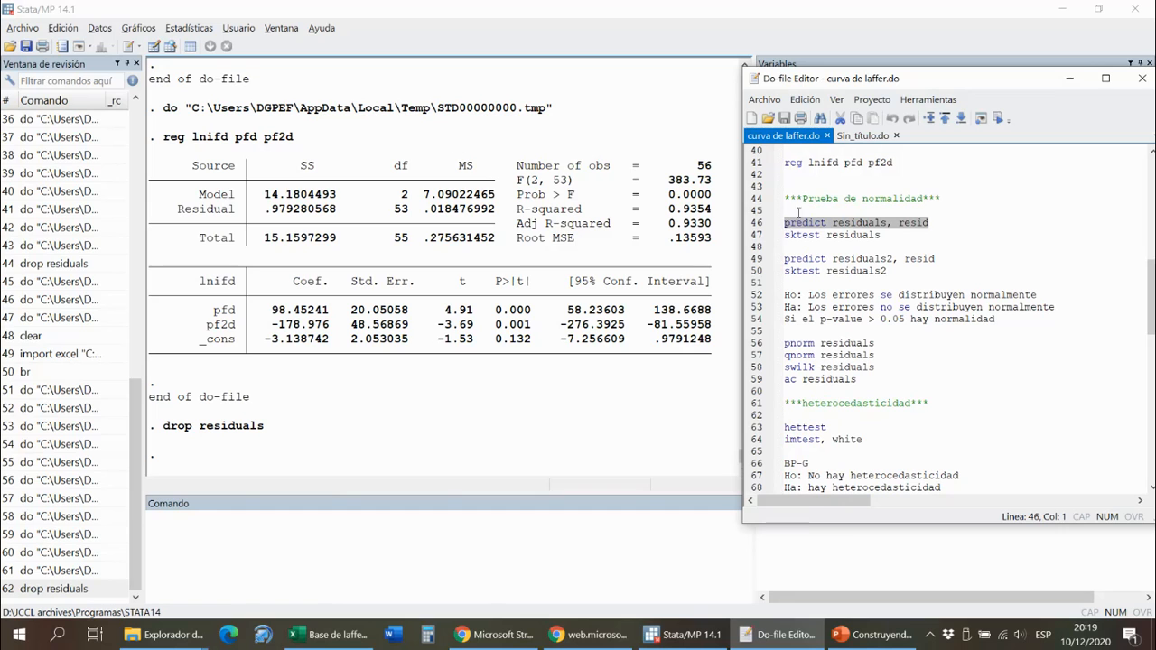
click(999, 118)
- Run dfuller residuals, lags(3) regress from the do-file on the residuals of the smoothed regression
scroll(927, 298, down, 18)
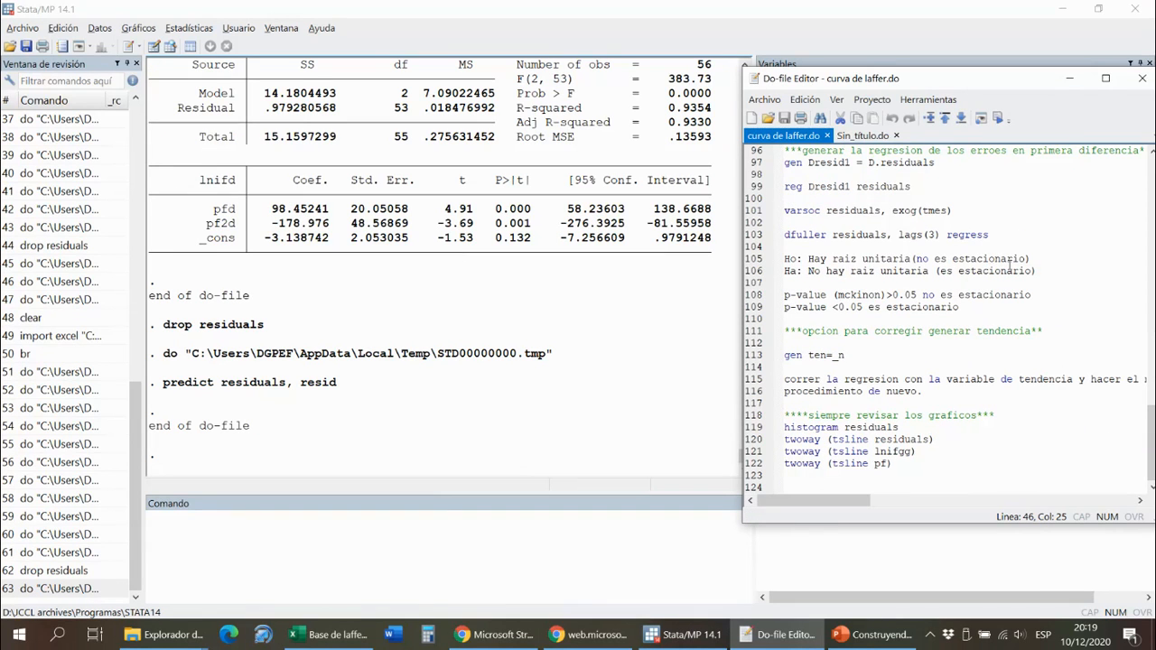
drag(997, 234, 784, 234)
click(1000, 118)
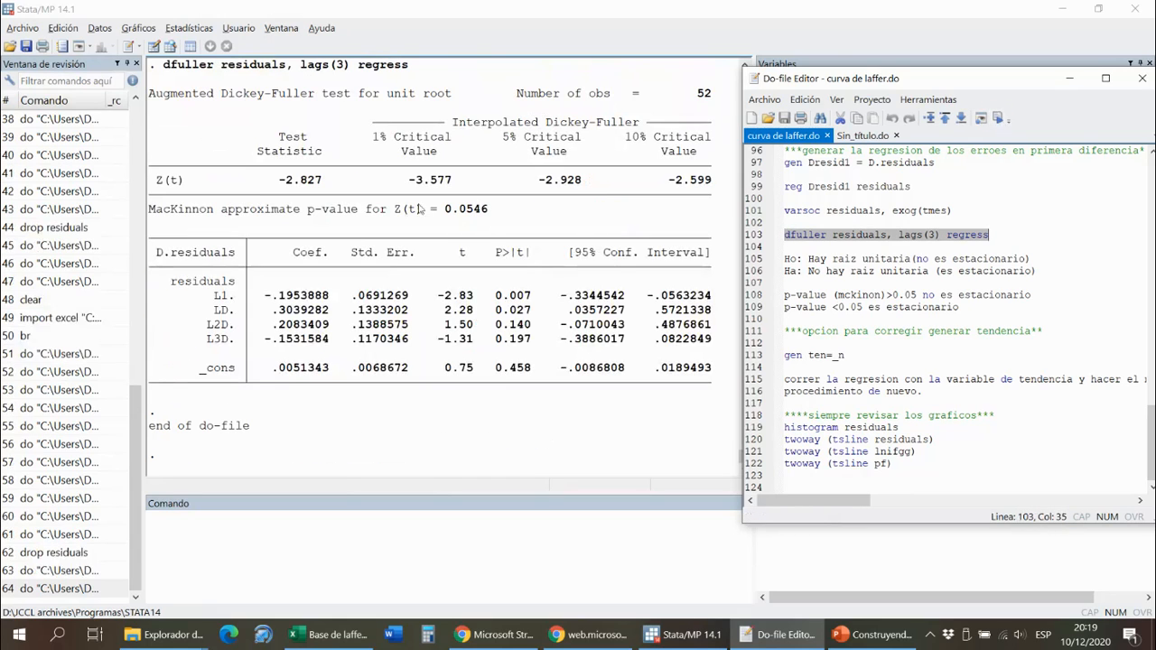
- Examine the new Dickey-Fuller output, highlighting the MacKinnon p-value and the test statistic to compare with the critical values
click(492, 211)
drag(492, 210, 444, 213)
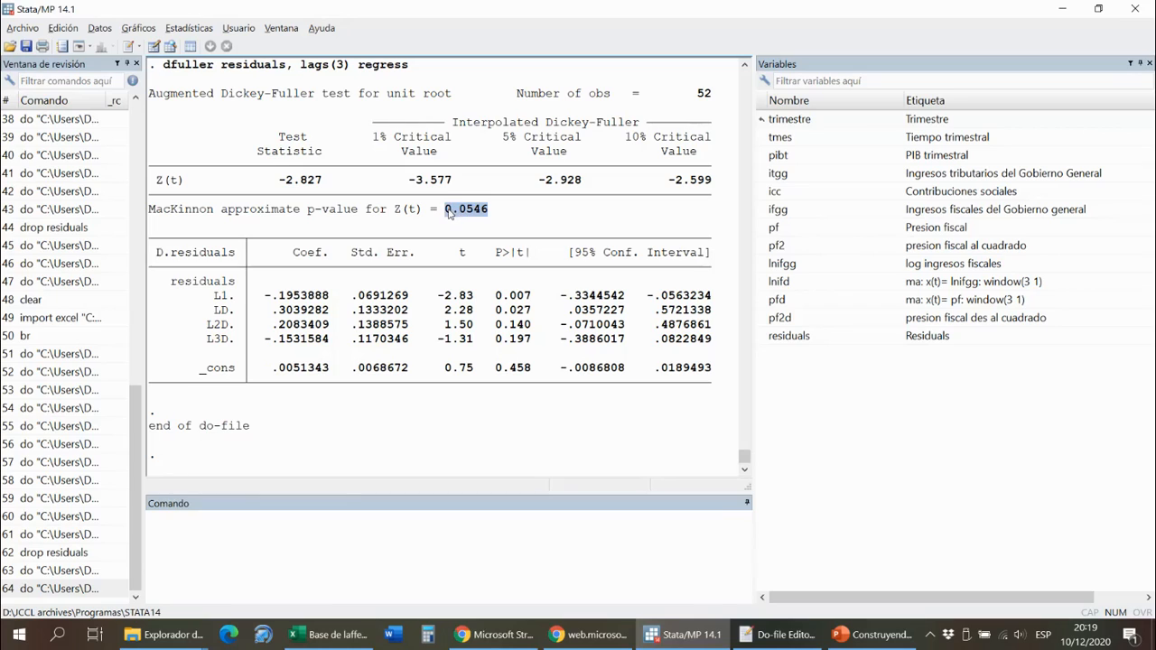
drag(272, 185, 330, 182)
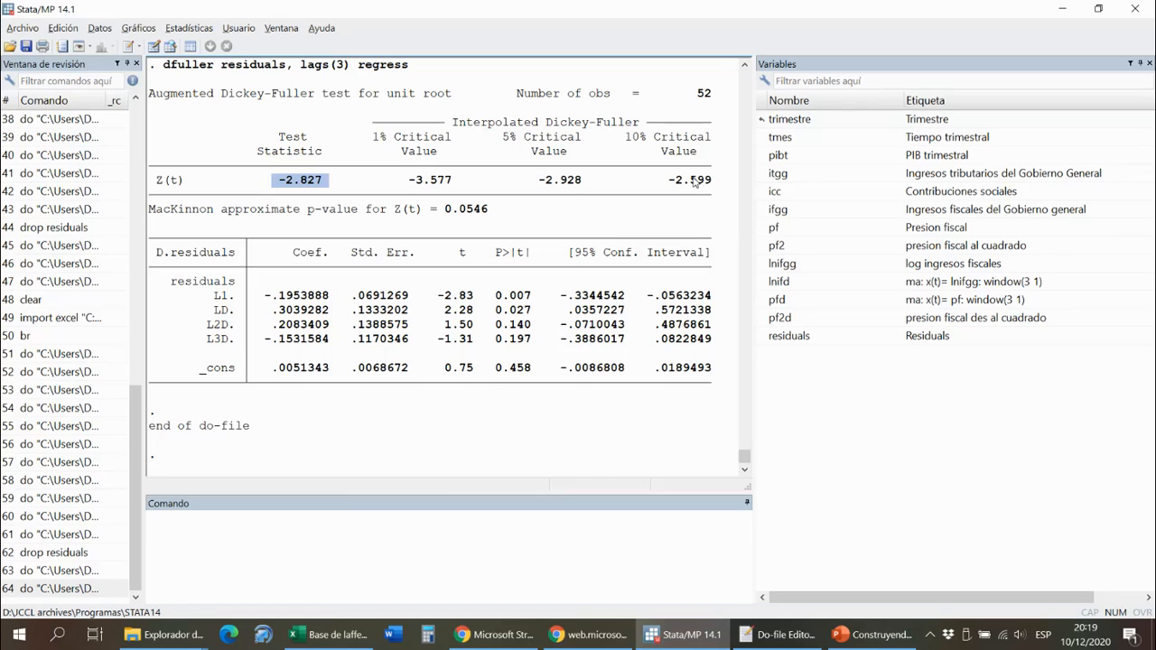
scroll(545, 322, up, 3)
scroll(546, 323, down, 3)
scroll(545, 323, up, 1)
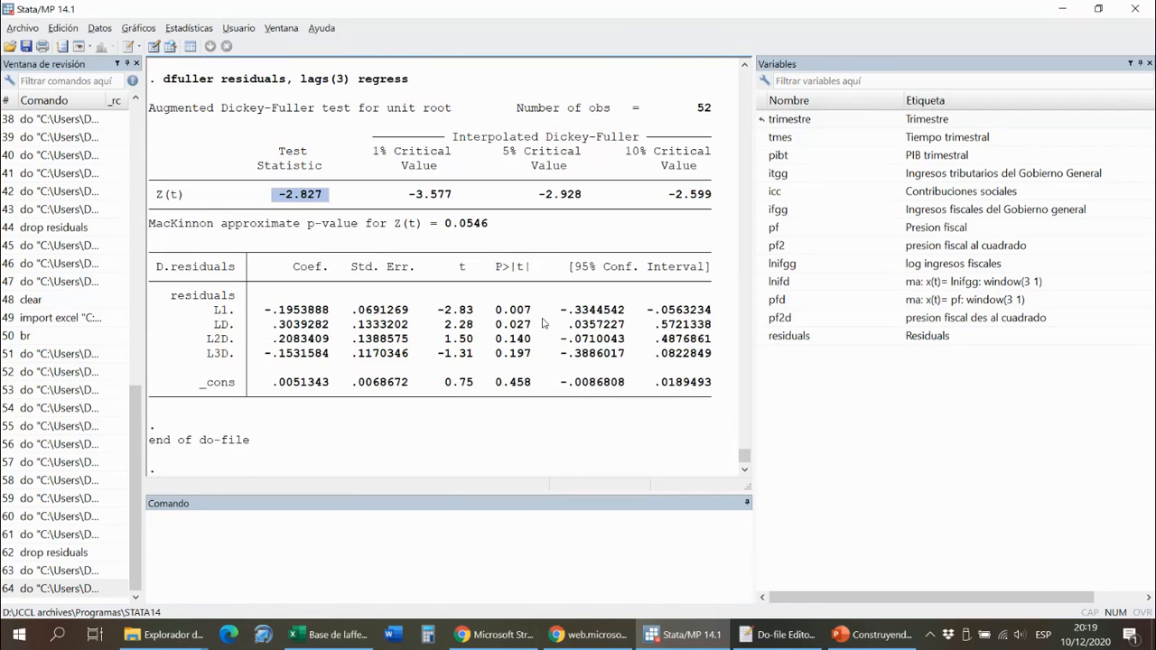
scroll(511, 379, down, 1)
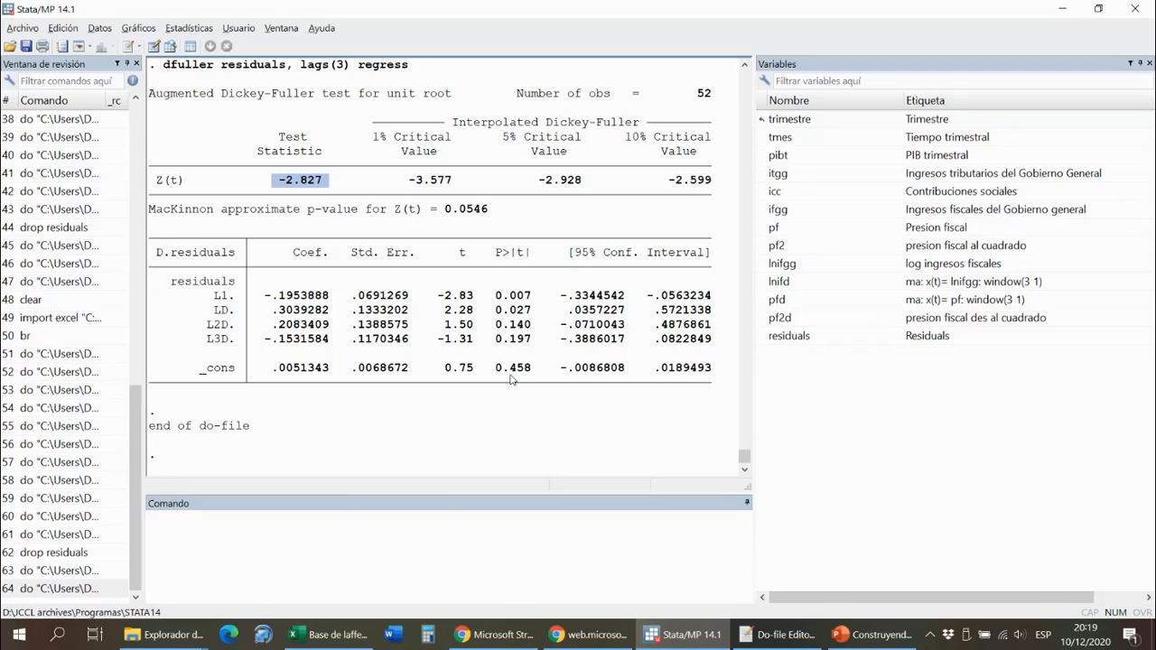
- Review the coefficient table of the lnifd on pfd and pf2d regression in the earlier results
click(531, 541)
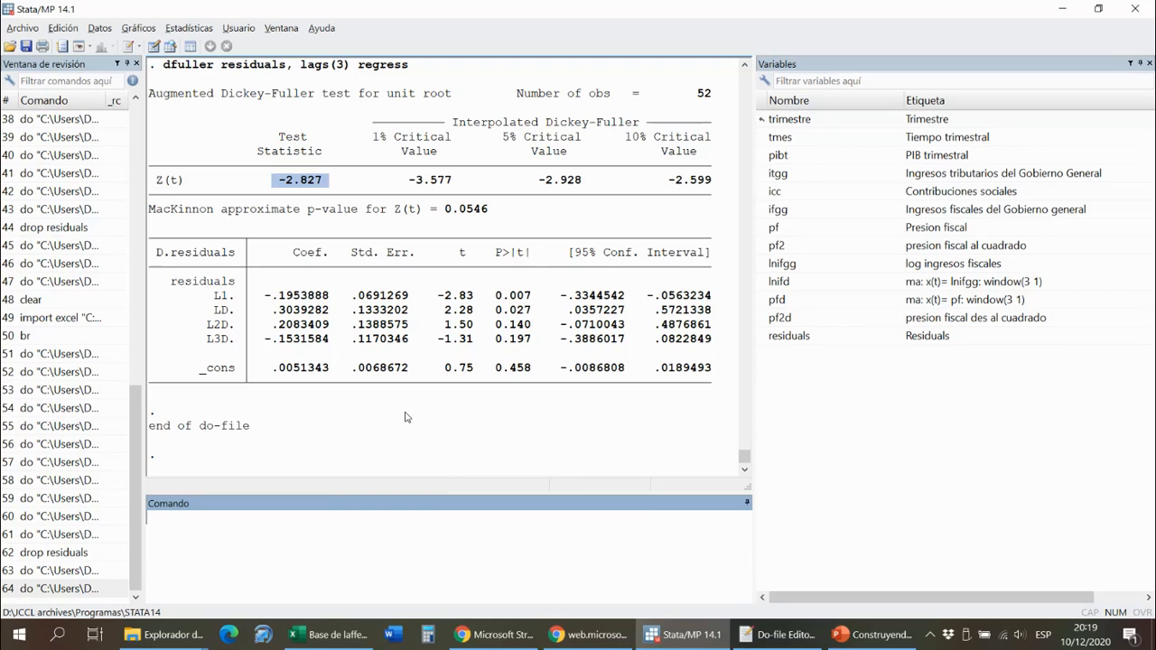
scroll(408, 417, up, 1)
scroll(405, 327, up, 9)
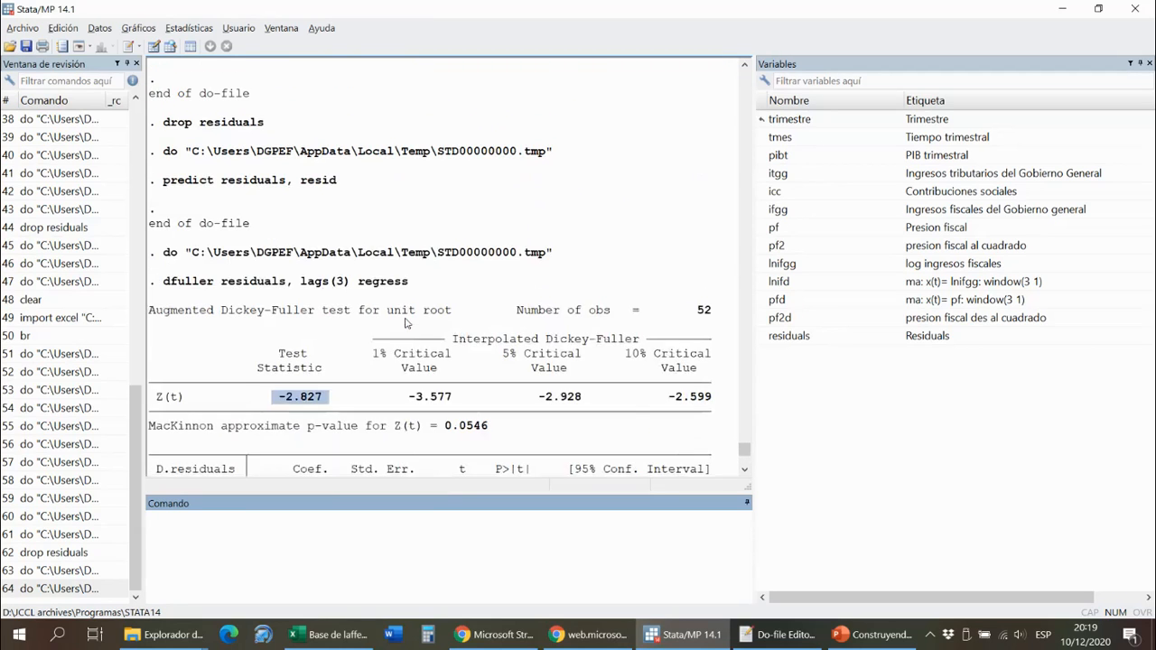
scroll(406, 323, up, 3)
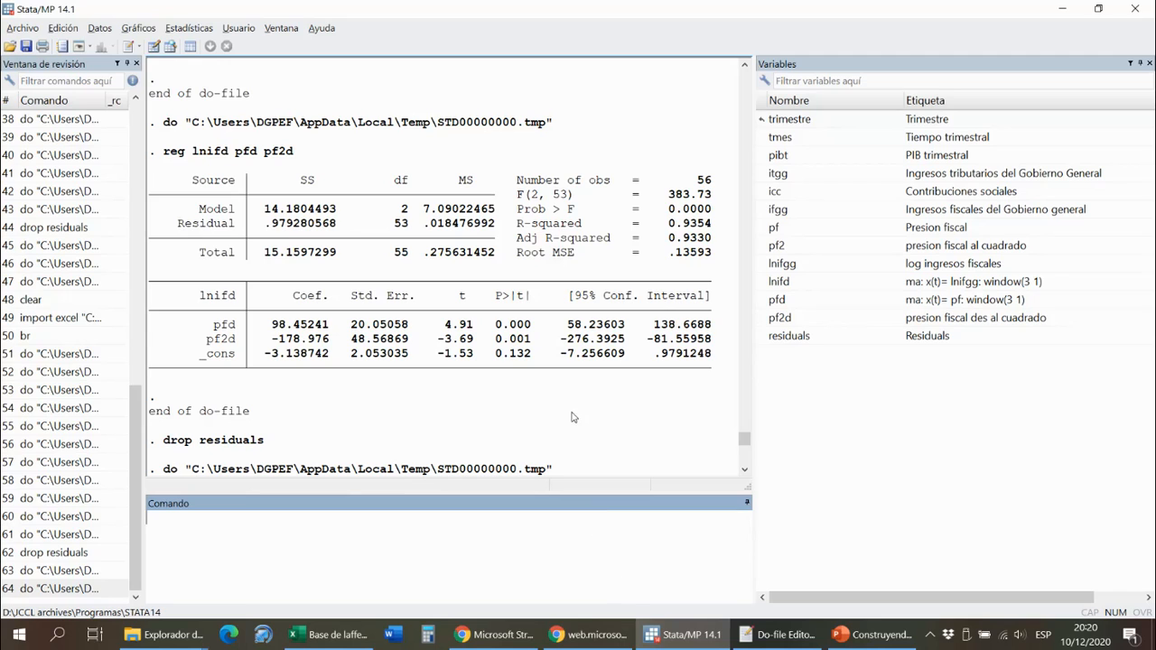
- Switch to the Excel workbook Base de laffer (2020) and inspect the coefficients in C26:C28 and the tasaopt formula in C30 on the Resultados sheet
click(334, 635)
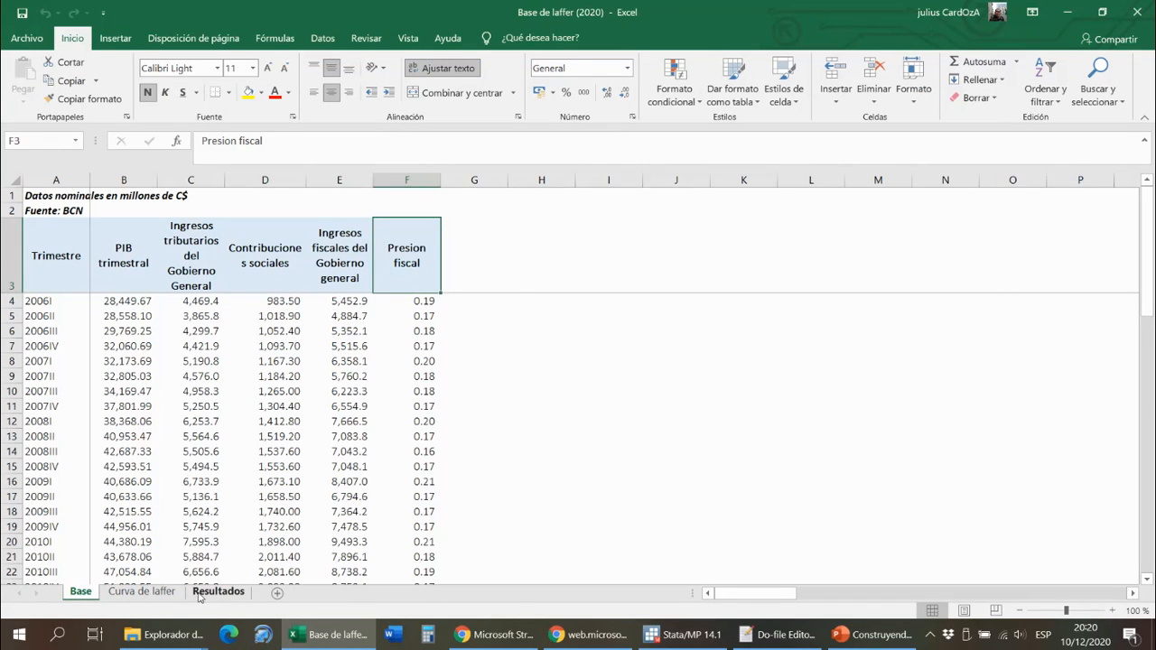
click(199, 596)
click(202, 257)
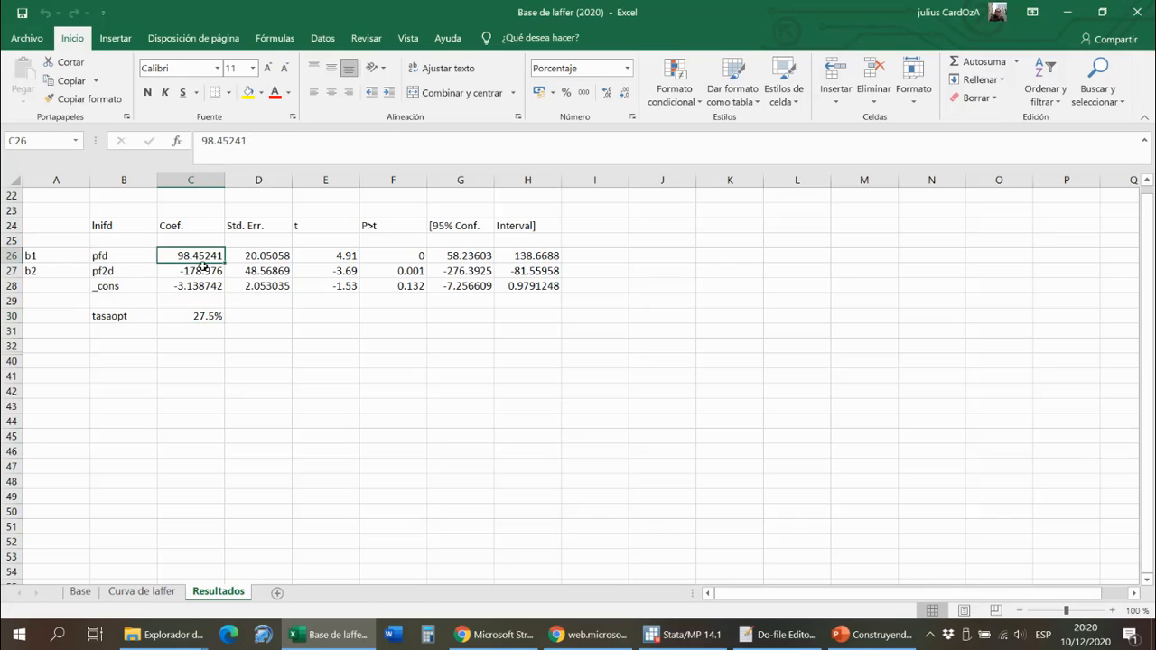
drag(203, 257, 203, 285)
click(206, 316)
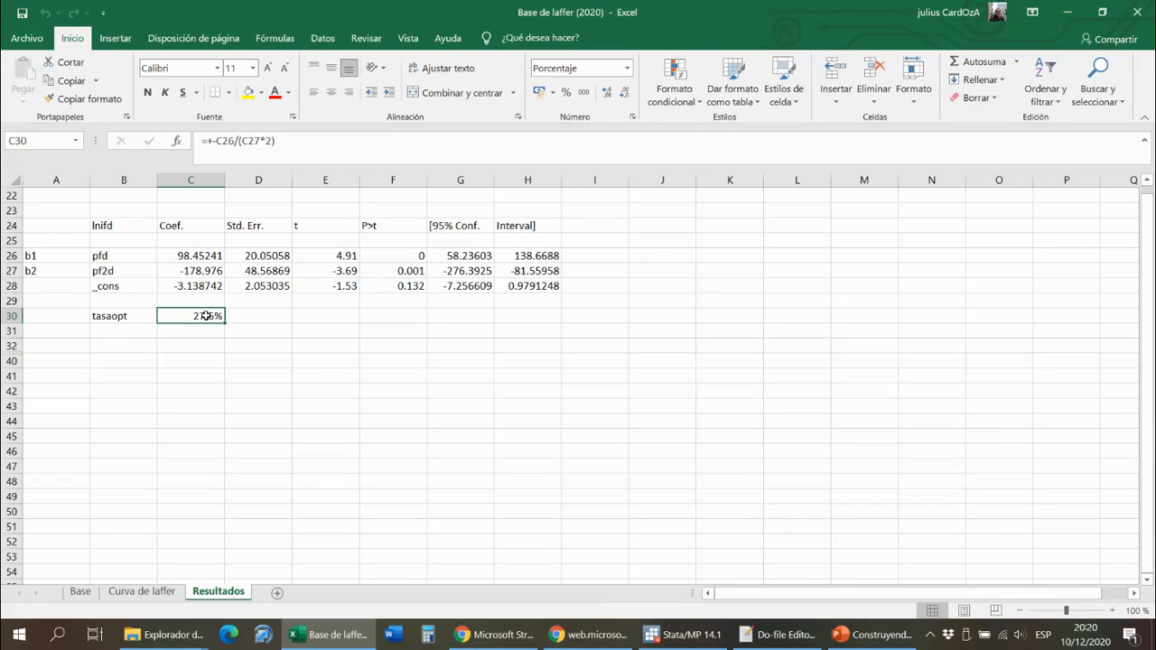
double_click(206, 316)
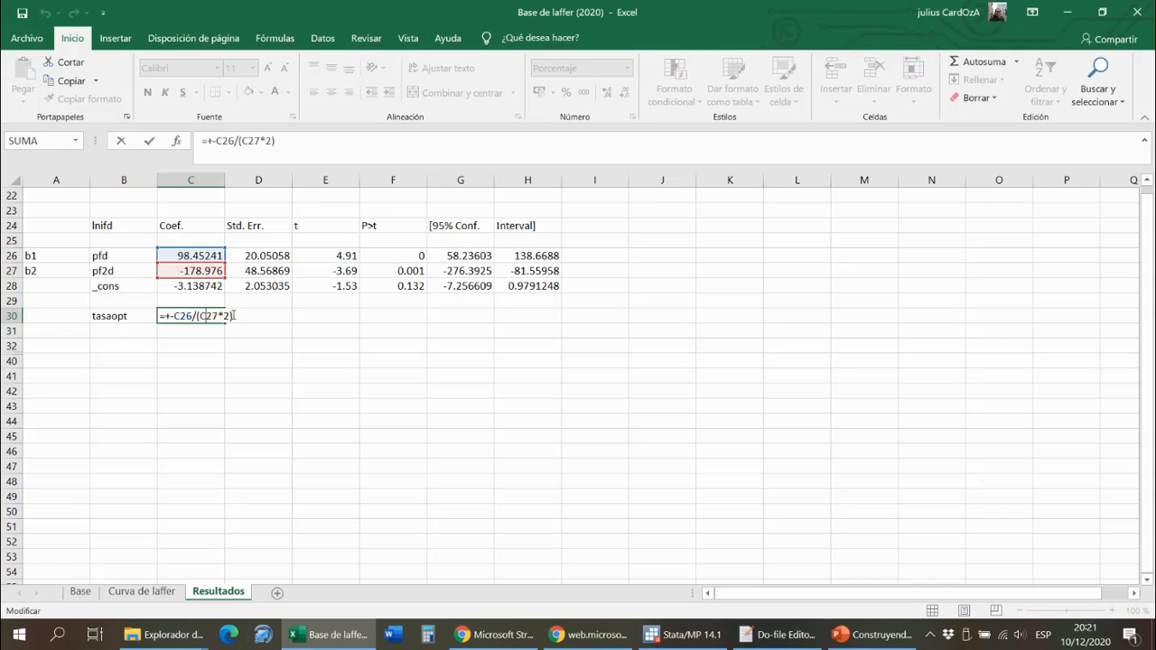
key(Return)
key(Up)
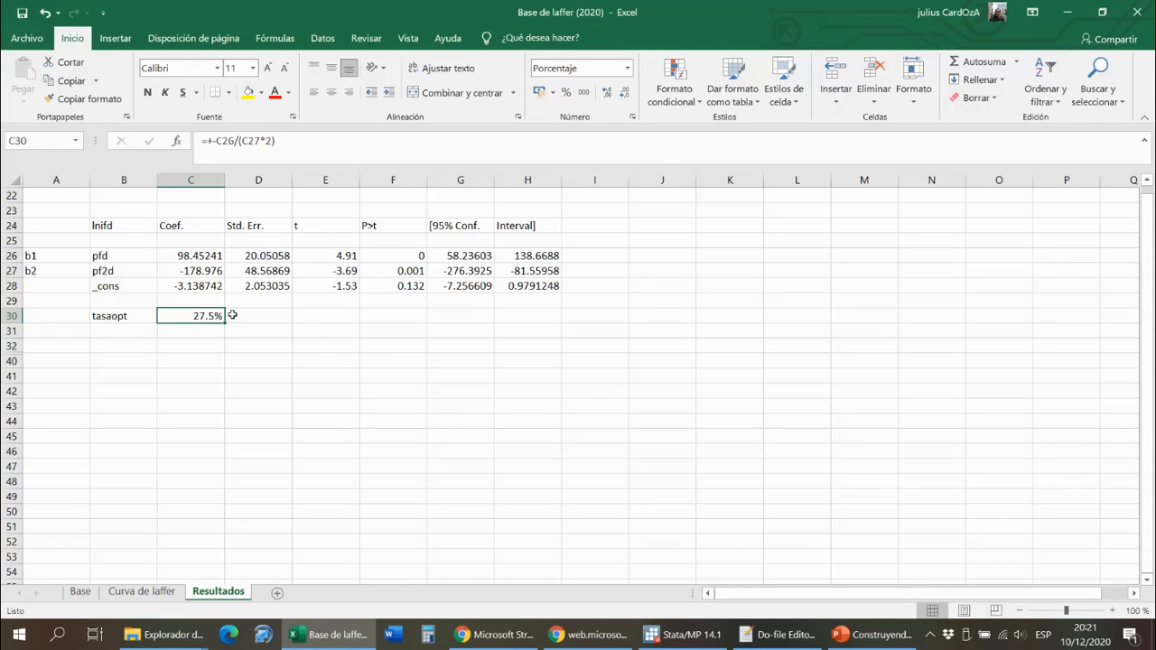
- Open the Curva de laffer sheet and review the PIB, lingresos, pfiscal and ingresos columns
click(165, 600)
scroll(217, 382, left, 3)
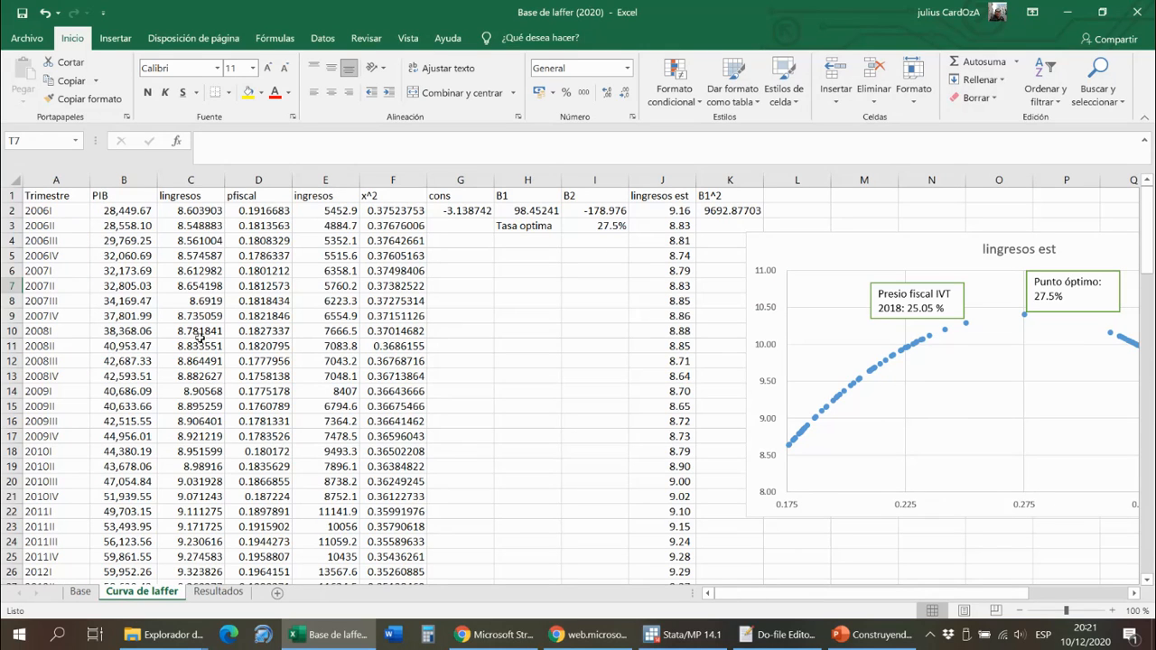
click(138, 210)
key(Up)
key(Right)
key(Left)
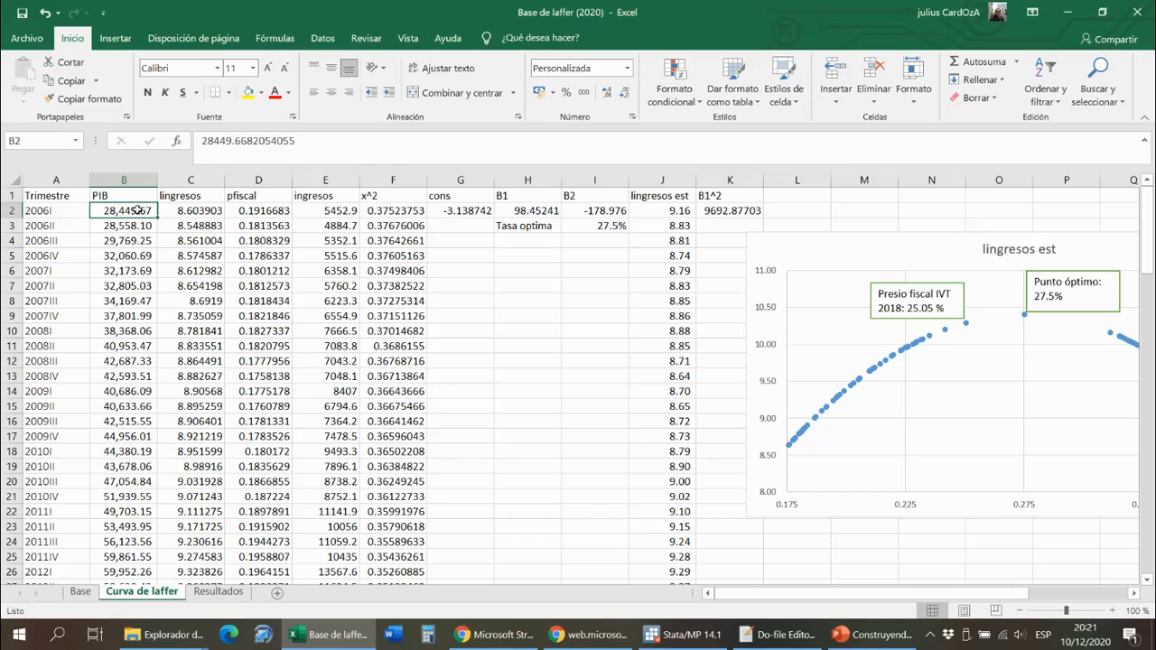
key(Right)
key(Down)
key(Up)
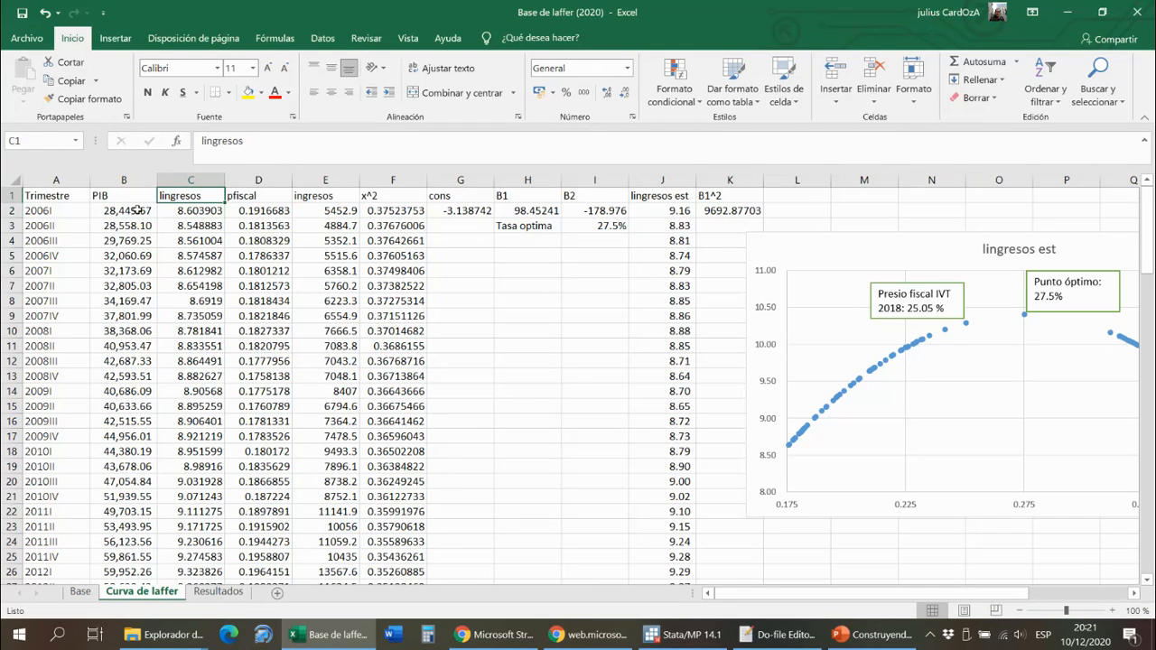
key(Right)
key(Down)
key(Up)
key(Left)
key(Down)
key(Right)
key(Up)
key(Right)
key(Down)
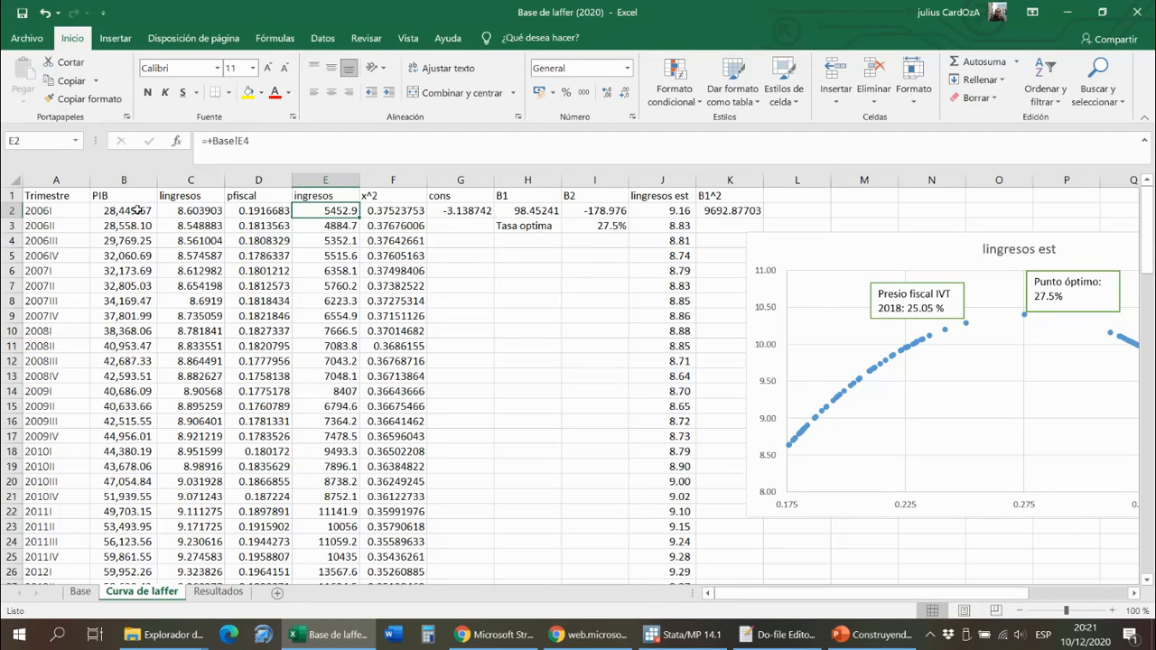
- Inspect the x^2 formula in F2 with its cell references and check how it continues down column F
key(Right)
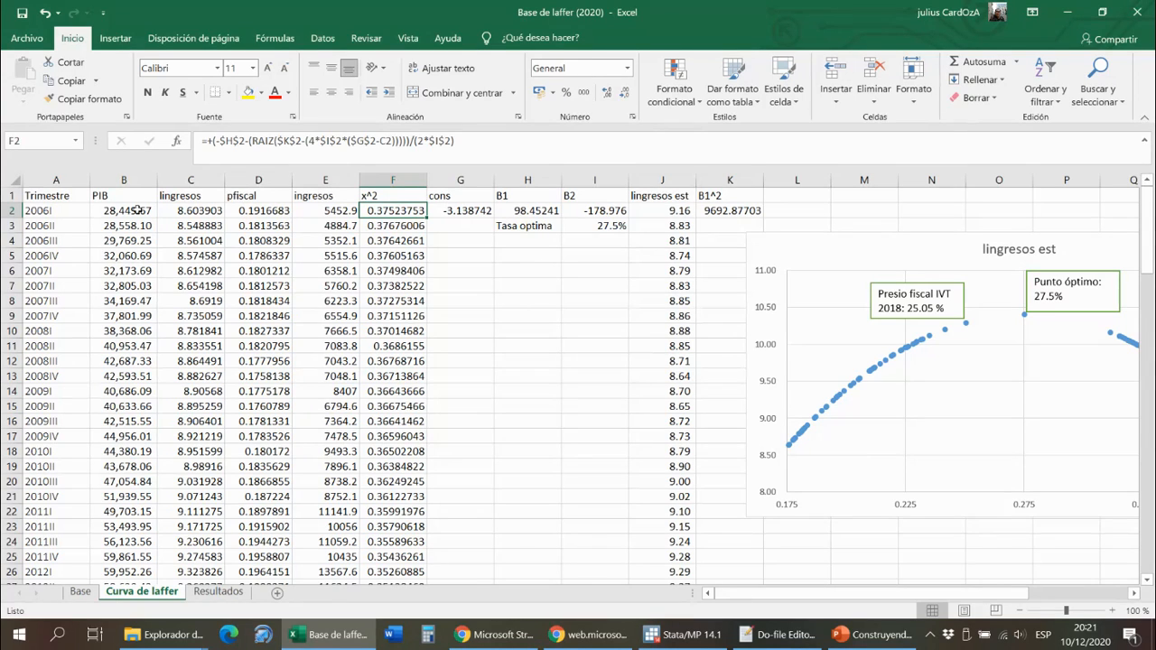
key(F2)
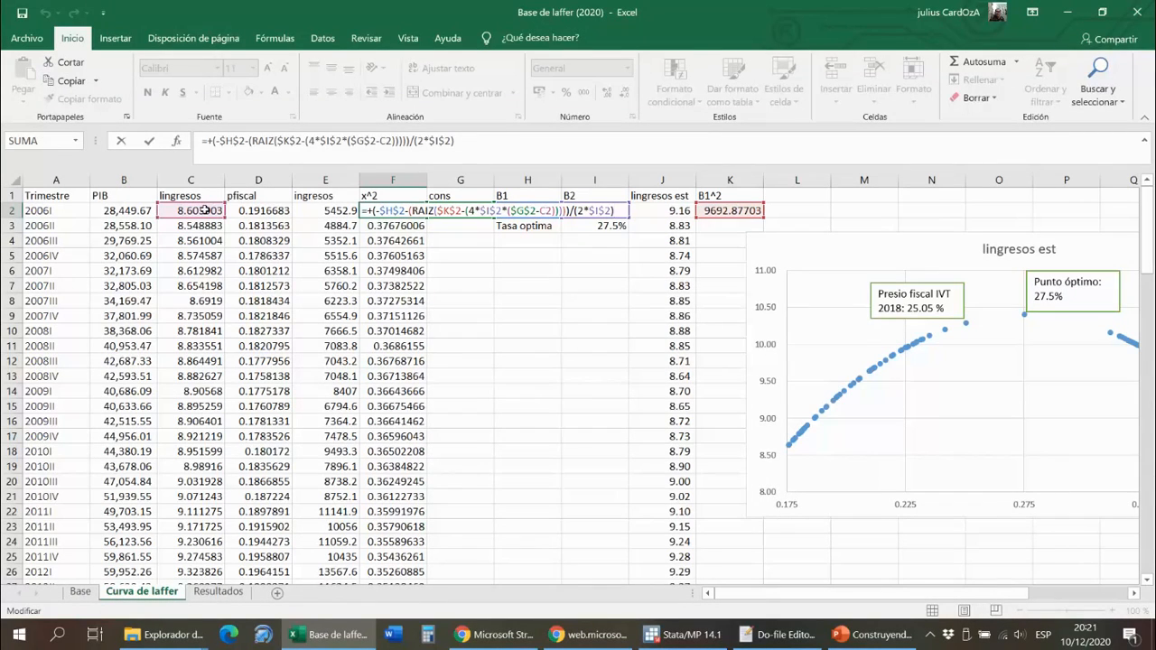
key(ctrl+Return)
key(Down)
key(Down)
key(Down)
key(Down)
key(Down)
key(Down)
key(Down)
key(Down)
key(Down)
key(Down)
key(Down)
key(Down)
key(Down)
key(Down)
key(Down)
key(Down)
key(Down)
key(Down)
key(Down)
key(Down)
key(Down)
key(Down)
key(Down)
key(Down)
key(Down)
key(Down)
key(Down)
key(Down)
key(Down)
key(Down)
key(Down)
key(Down)
key(Down)
key(Down)
key(Down)
key(Down)
key(Down)
key(Down)
key(Down)
key(Down)
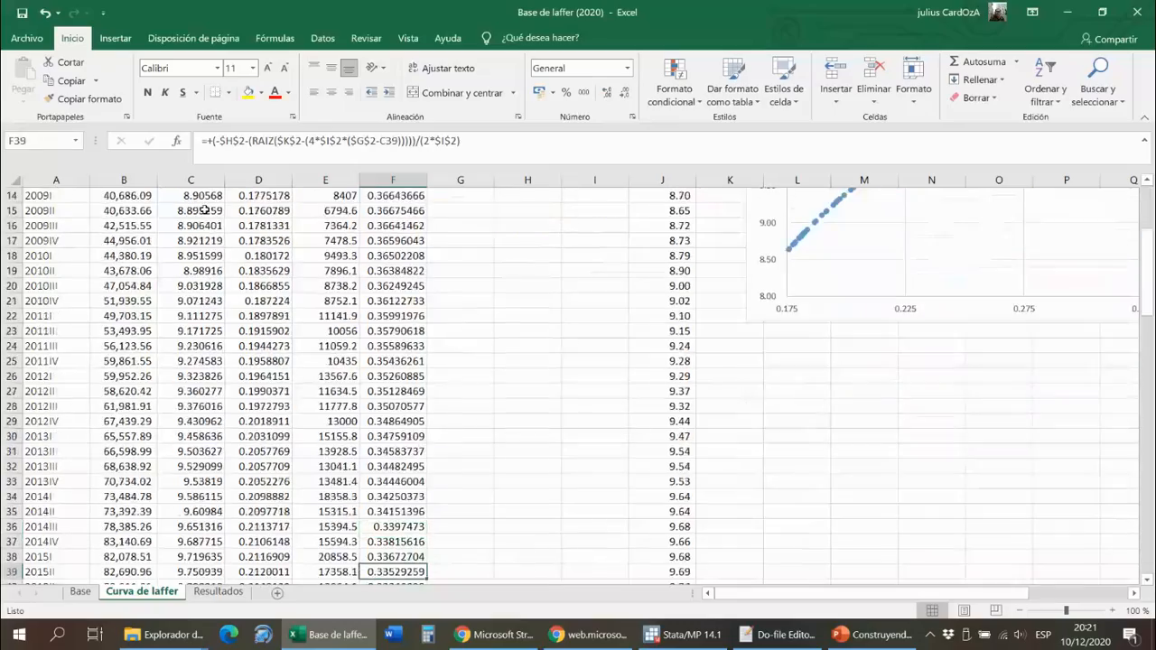
key(Down)
key(Down)
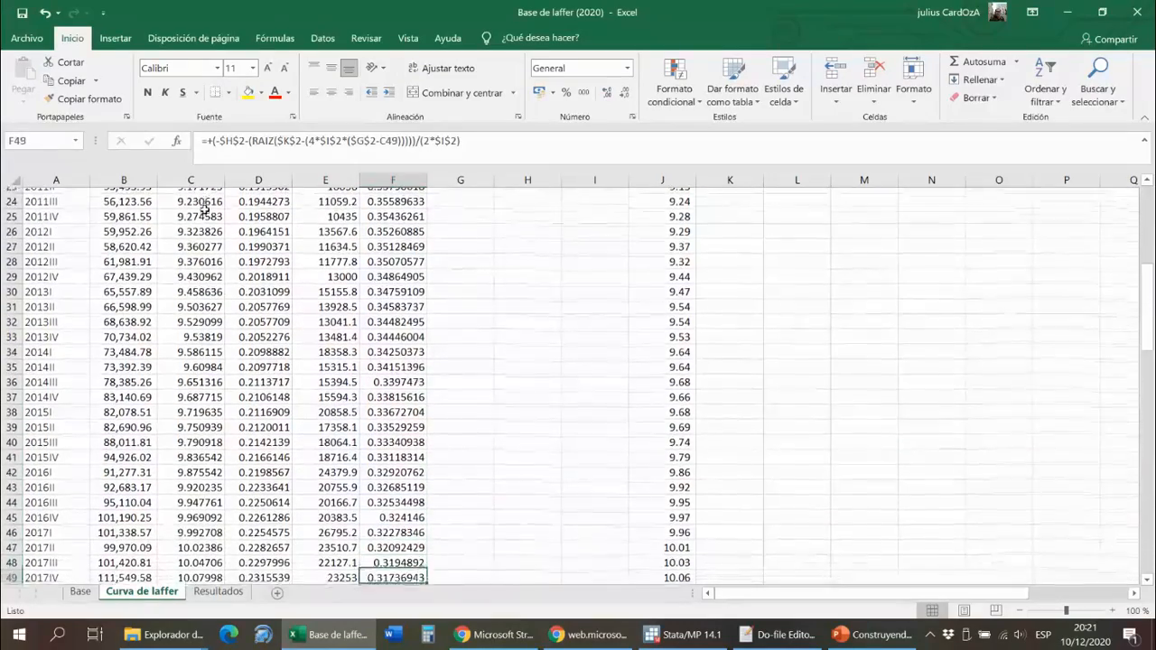
key(Up)
key(Up)
key(Up)
key(Up)
key(Up)
key(Up)
key(Up)
key(Up)
key(Up)
key(Up)
key(Up)
key(Up)
key(Up)
key(Up)
key(Up)
key(Up)
key(Up)
key(Up)
key(Up)
key(Up)
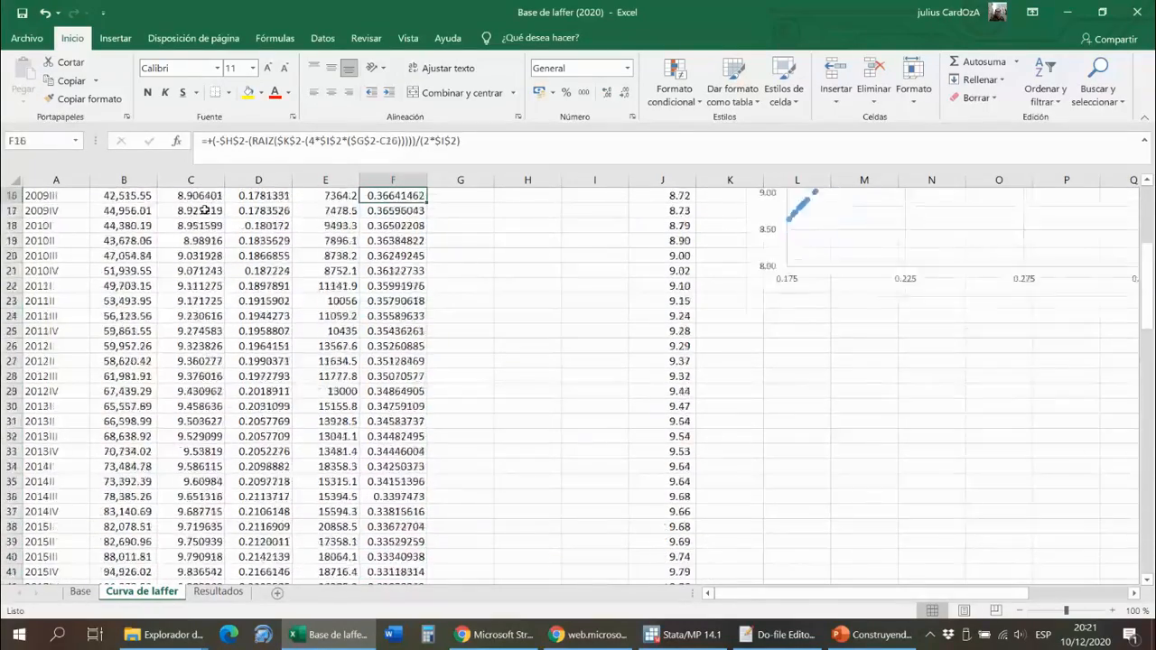
key(Up)
key(Up)
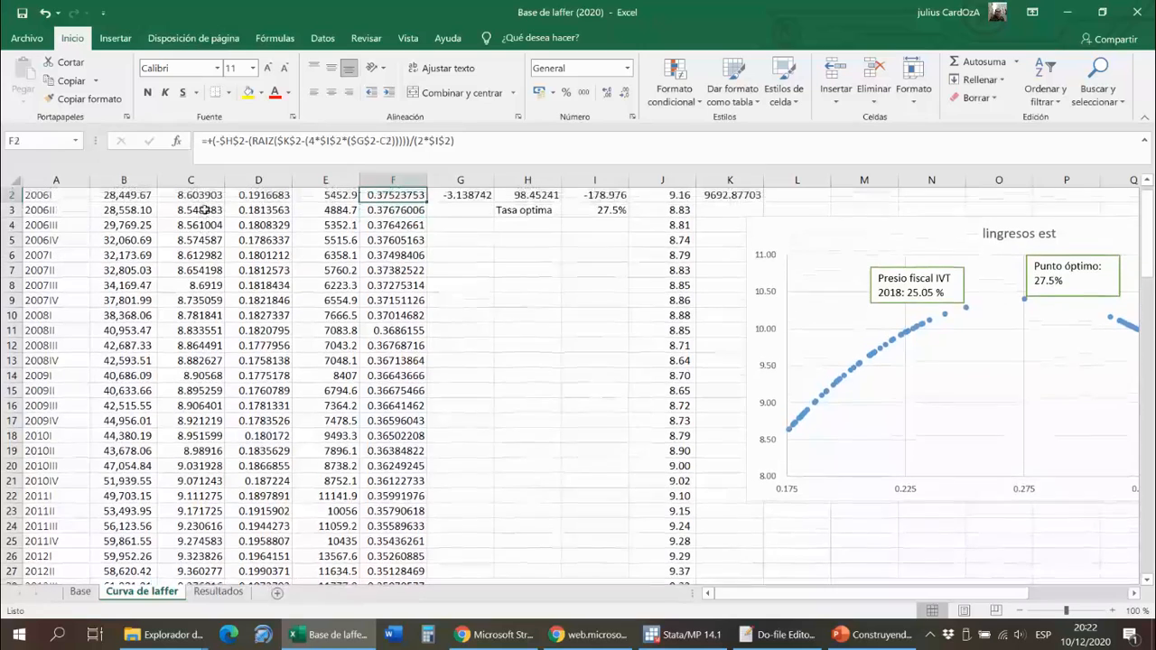
- Check the formulas behind cons, B1, B2 and B1^2 in row 2 and look over the Tasa optima cells
key(Right)
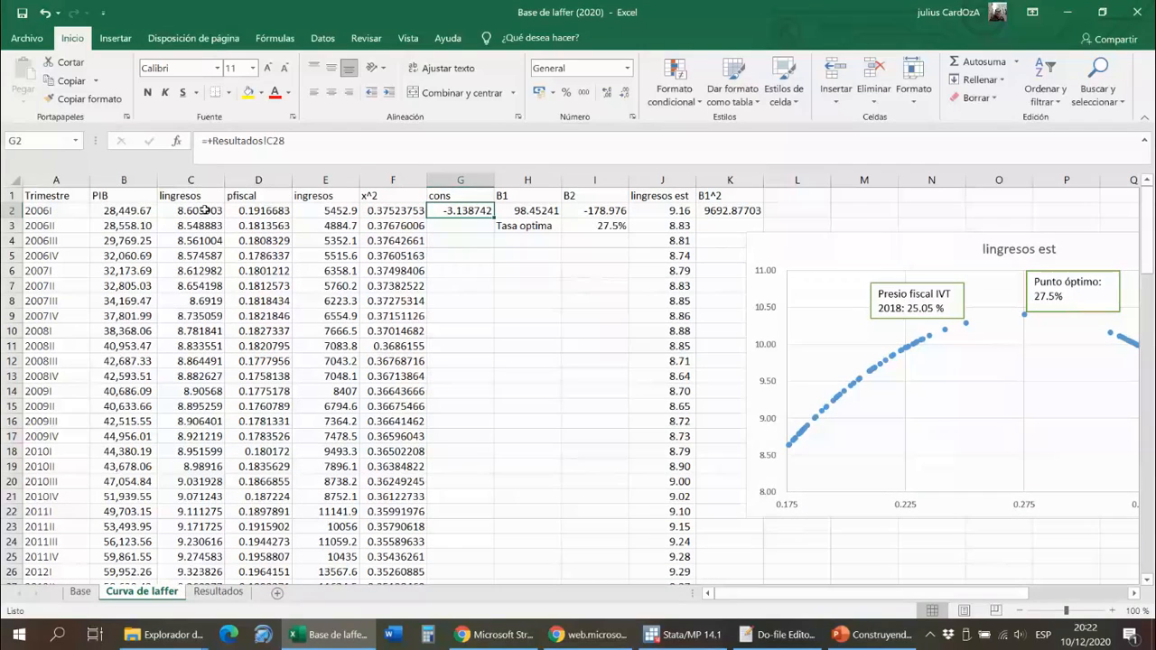
key(Right)
key(Right)
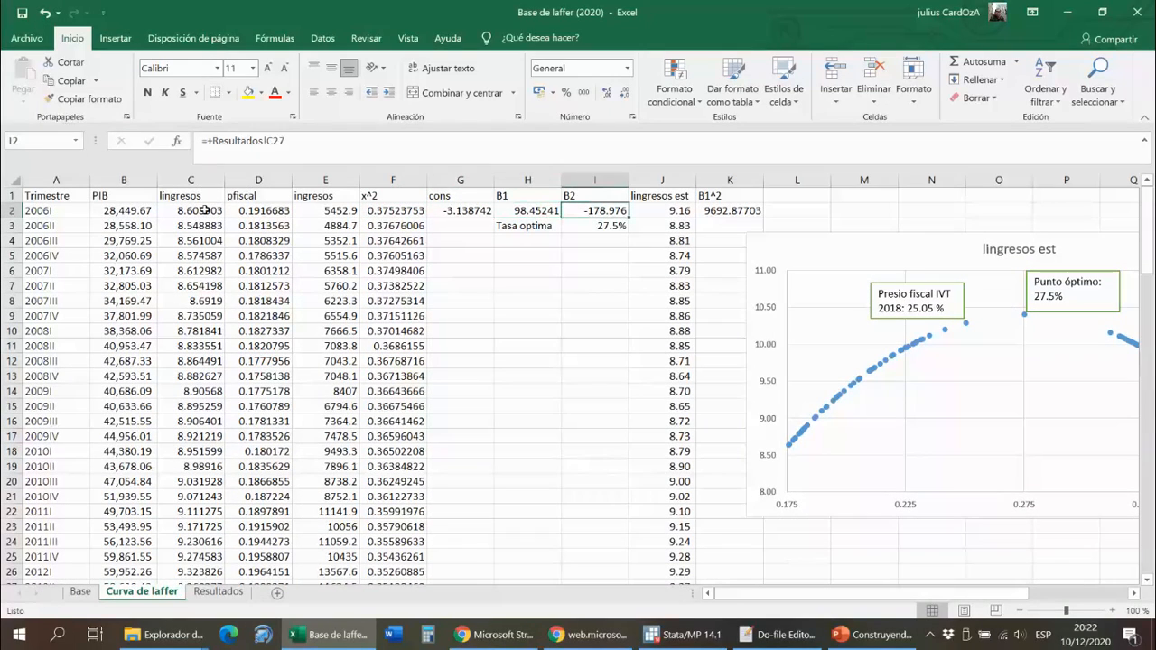
key(Right)
key(Right)
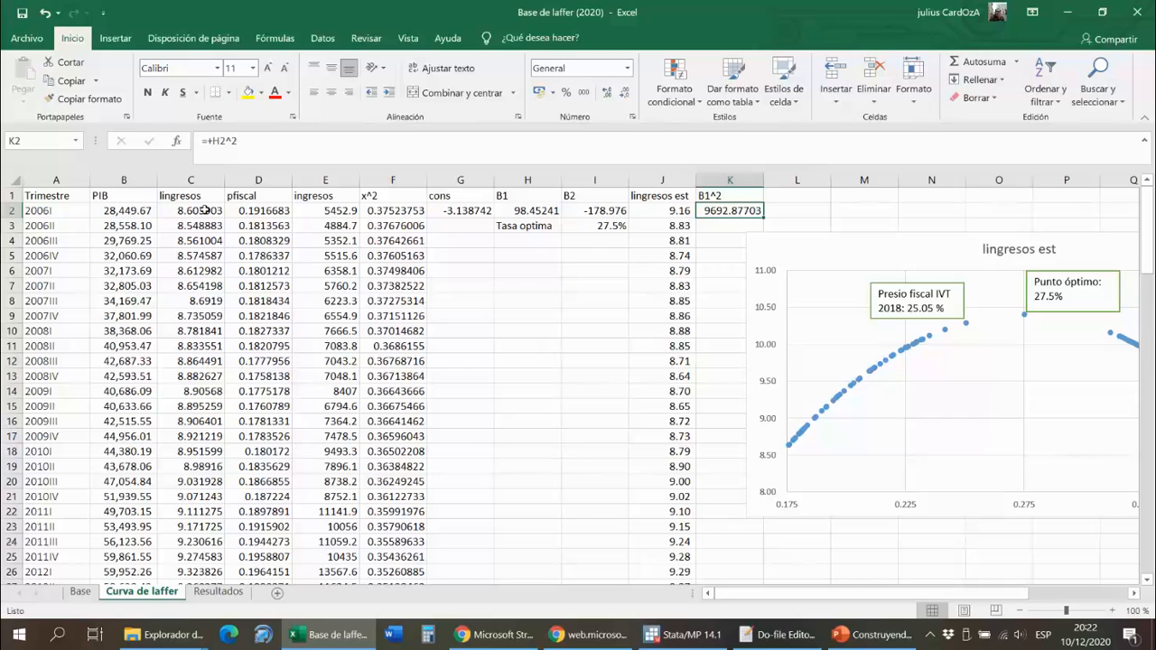
key(Left)
key(Left)
key(Down)
key(Left)
key(Left)
key(Right)
key(Right)
key(Left)
key(Left)
key(Left)
- Copy the x^2 results in F2:F57 and paste them as values below the pfiscal data from D58, ending copy mode
key(Left)
key(Down)
key(Right)
key(Right)
key(Right)
key(Right)
key(Up)
key(Up)
key(Right)
key(Left)
key(Left)
key(Left)
key(Left)
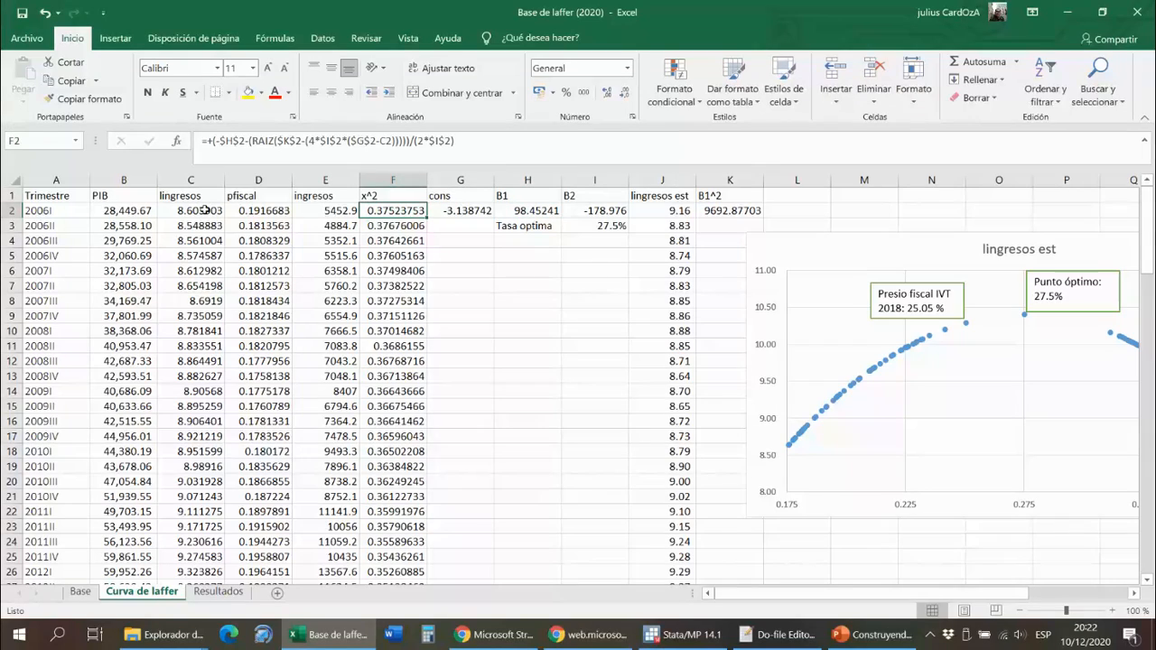
key(shift+Down)
key(shift+Down)
key(shift+Down)
key(shift+Down)
key(shift+Down)
key(shift+Down)
key(shift+Down)
key(shift+Down)
key(shift+Down)
key(shift+Down)
key(shift+Down)
key(shift+Down)
key(shift+Down)
key(shift+Down)
key(shift+Down)
key(shift+Down)
key(shift+Down)
key(shift+Down)
key(shift+Down)
key(shift+Down)
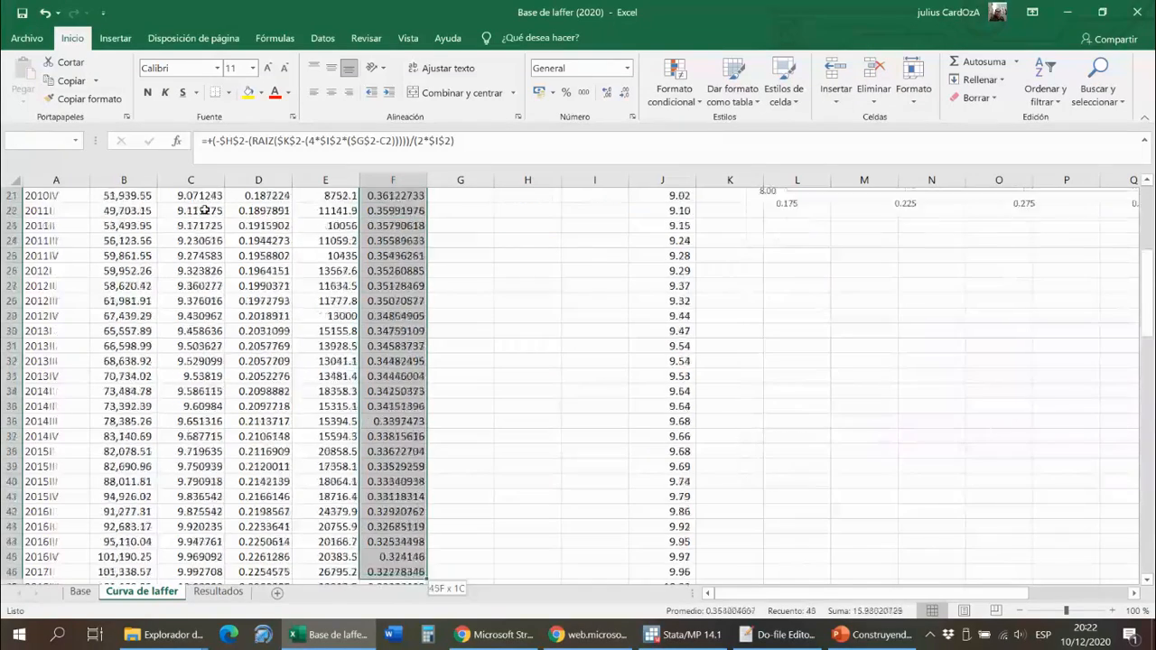
key(shift+Down)
key(shift+Down)
key(shift+Down)
key(shift+Down)
key(shift+Down)
key(shift+Down)
key(shift+Down)
key(shift+Down)
key(shift+Down)
key(shift+Down)
key(shift+Down)
key(shift+Down)
key(shift+Down)
key(ctrl+c)
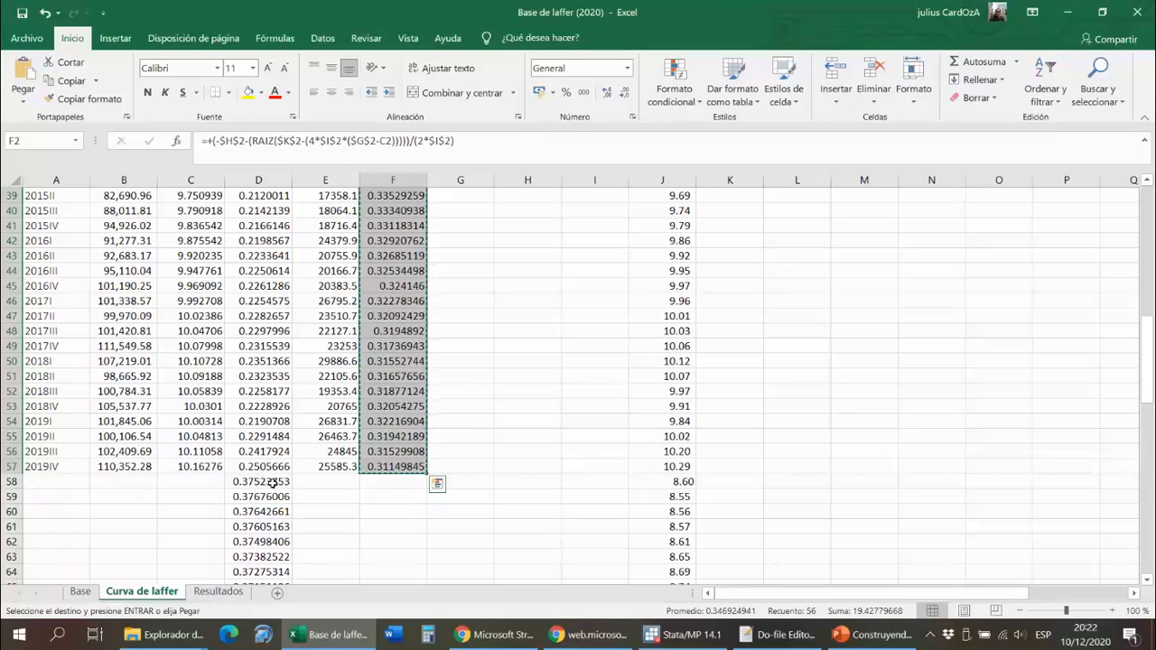
click(272, 483)
right_click(272, 484)
click(329, 201)
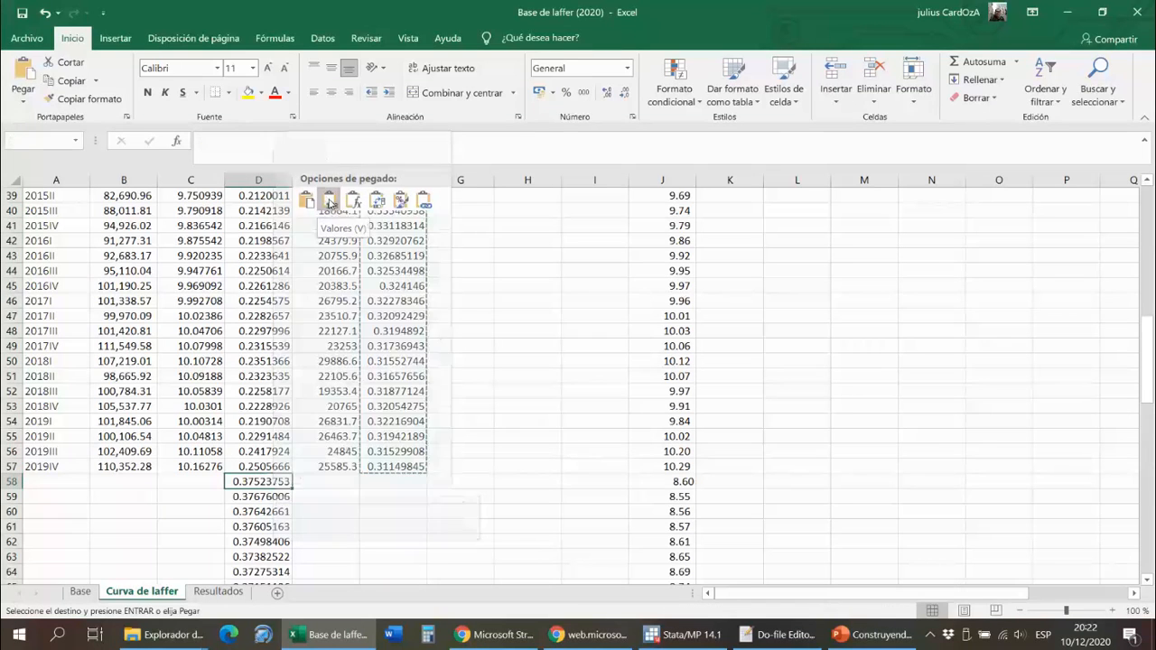
key(Up)
key(Up)
key(Up)
key(Up)
key(Up)
key(Up)
key(Up)
key(Up)
key(Up)
key(Up)
key(Up)
key(Up)
key(Up)
key(Up)
key(Up)
key(Up)
key(Up)
key(Up)
key(Up)
key(Up)
key(Up)
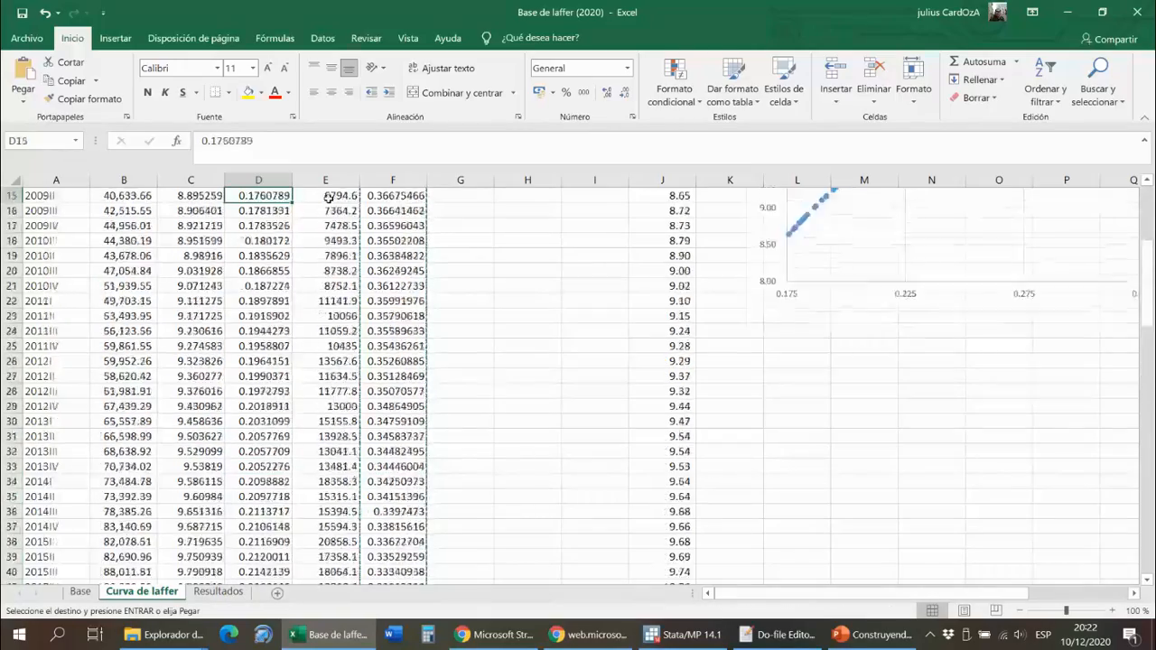
key(Up)
key(Up)
key(Up)
key(Up)
key(Up)
key(Up)
key(Up)
key(Up)
key(Up)
key(Up)
key(Up)
key(Up)
key(Up)
key(Up)
key(Down)
key(Escape)
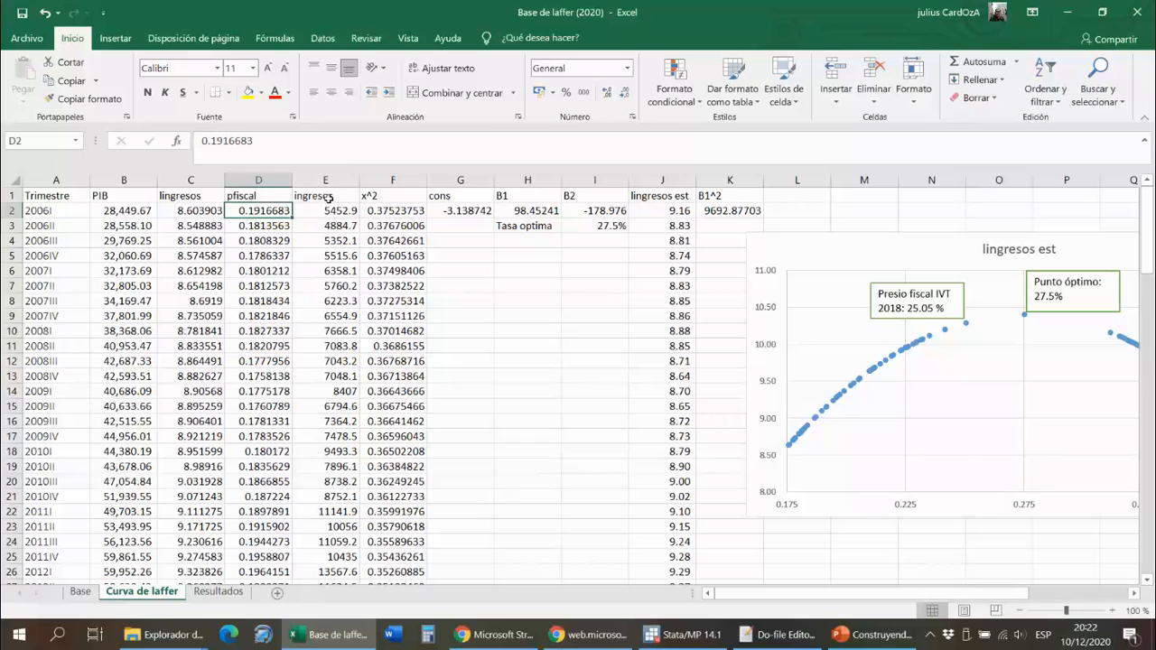
- Inspect the lingresos est formula in J2 and its references to cons, B1, B2 and pfiscal
key(Right)
key(Right)
key(Right)
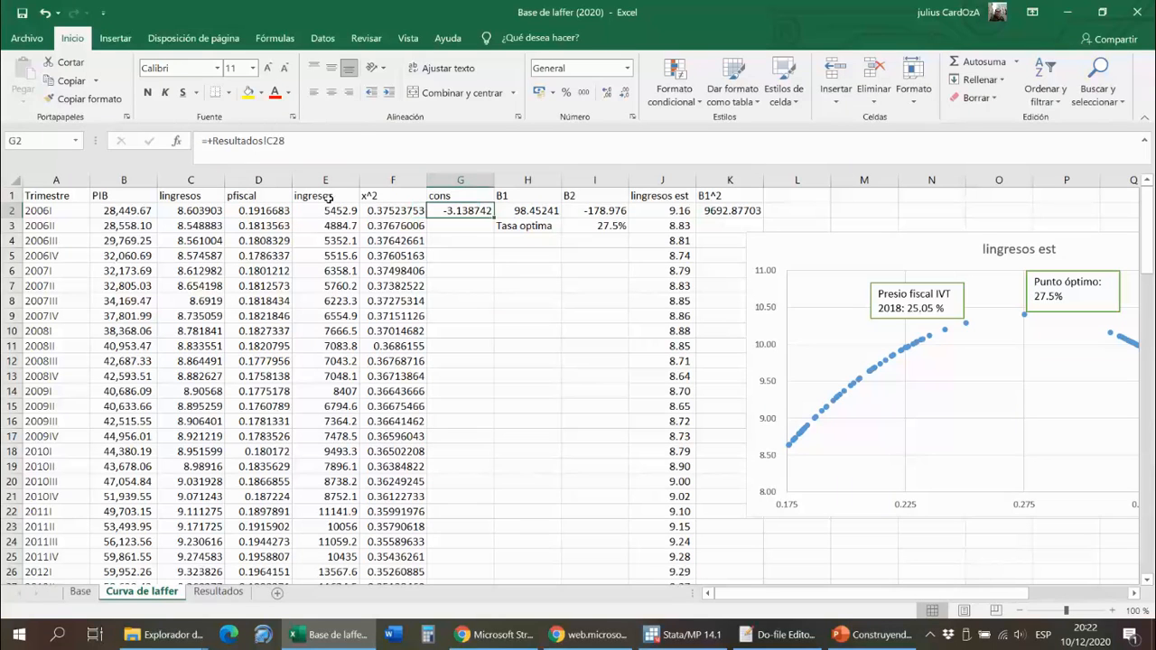
key(Right)
key(Right)
key(Right)
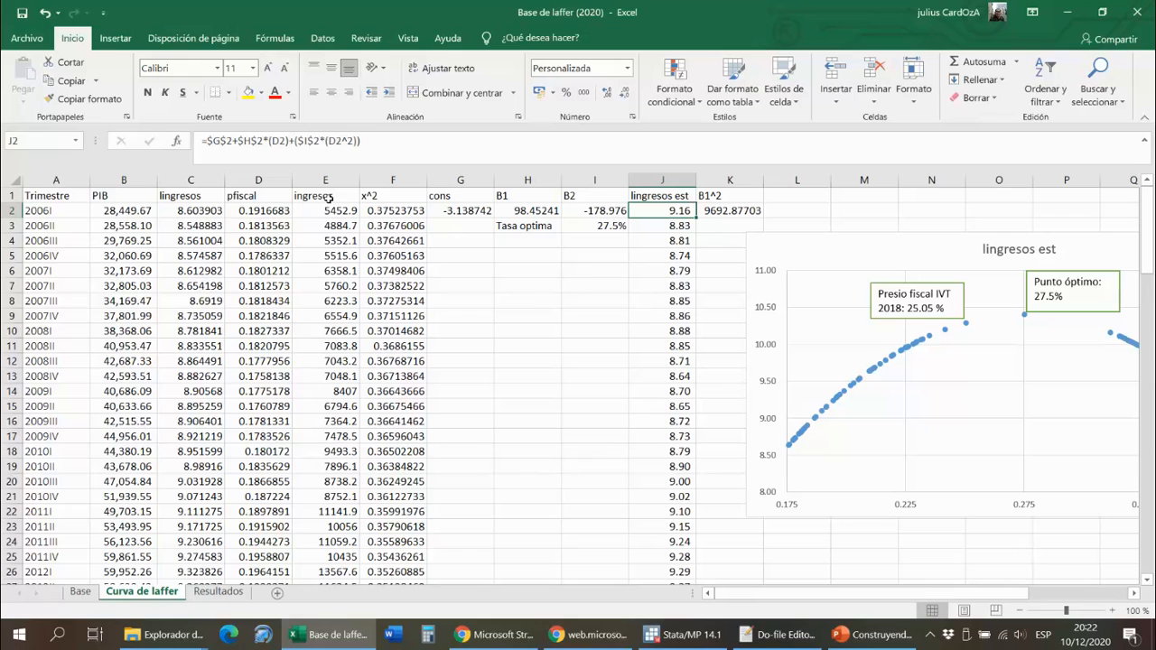
key(F2)
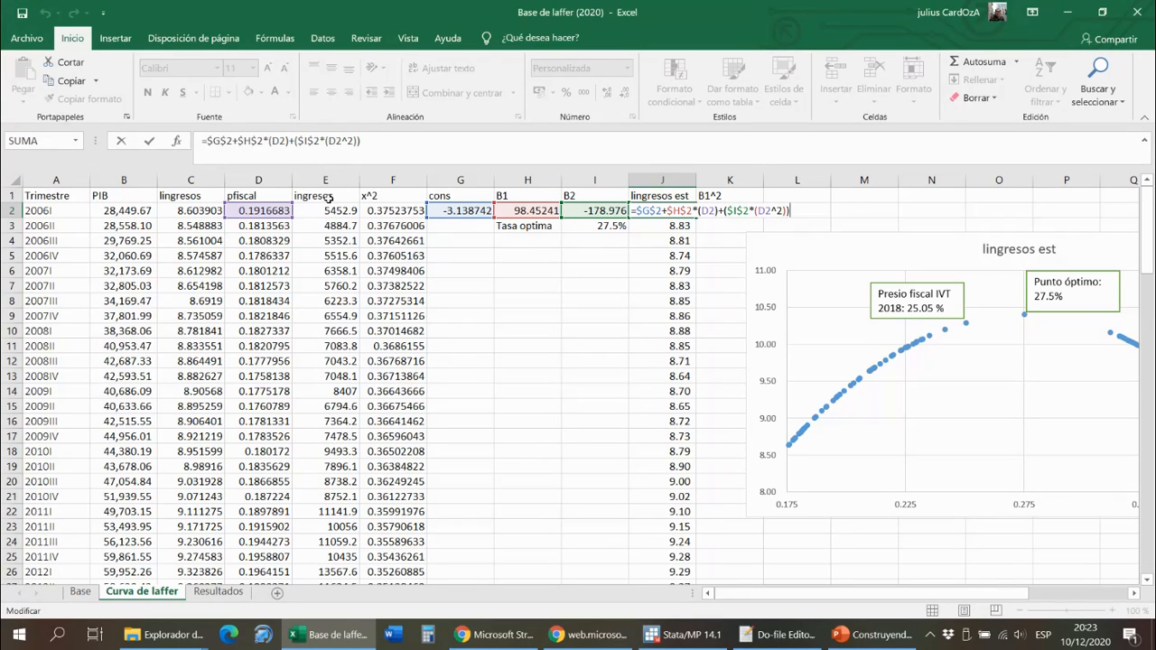
key(Return)
- Follow the lingresos est formula down column J through the appended pfiscal values to the end of the data
key(Down)
key(Down)
key(Down)
key(Down)
key(Down)
key(Down)
key(Down)
key(Down)
key(Down)
key(Down)
key(Down)
key(Down)
key(Down)
key(Down)
key(Down)
key(Down)
key(Down)
key(Down)
key(Down)
key(Down)
key(Down)
key(Down)
key(Down)
key(Down)
key(Down)
key(Down)
key(Down)
key(Down)
key(Down)
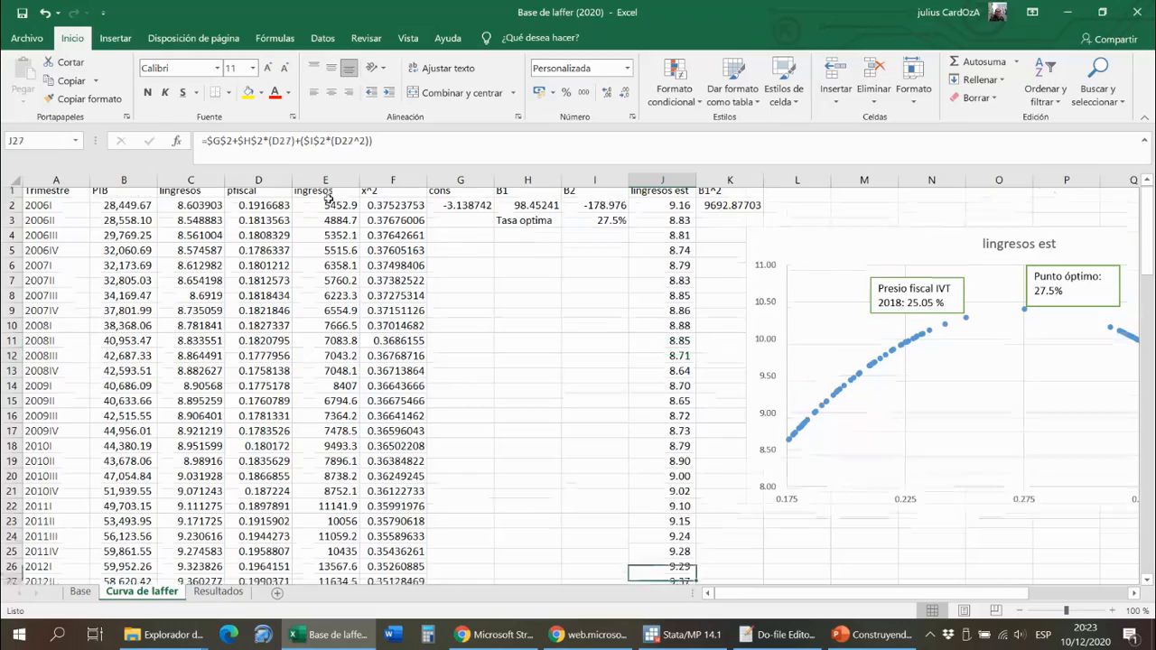
key(Down)
key(Down)
key(Down)
key(Down)
key(Down)
key(Down)
key(Down)
key(Down)
key(Down)
key(Down)
key(Down)
key(Down)
key(Down)
key(Down)
key(Down)
key(Down)
key(Down)
key(Down)
key(Down)
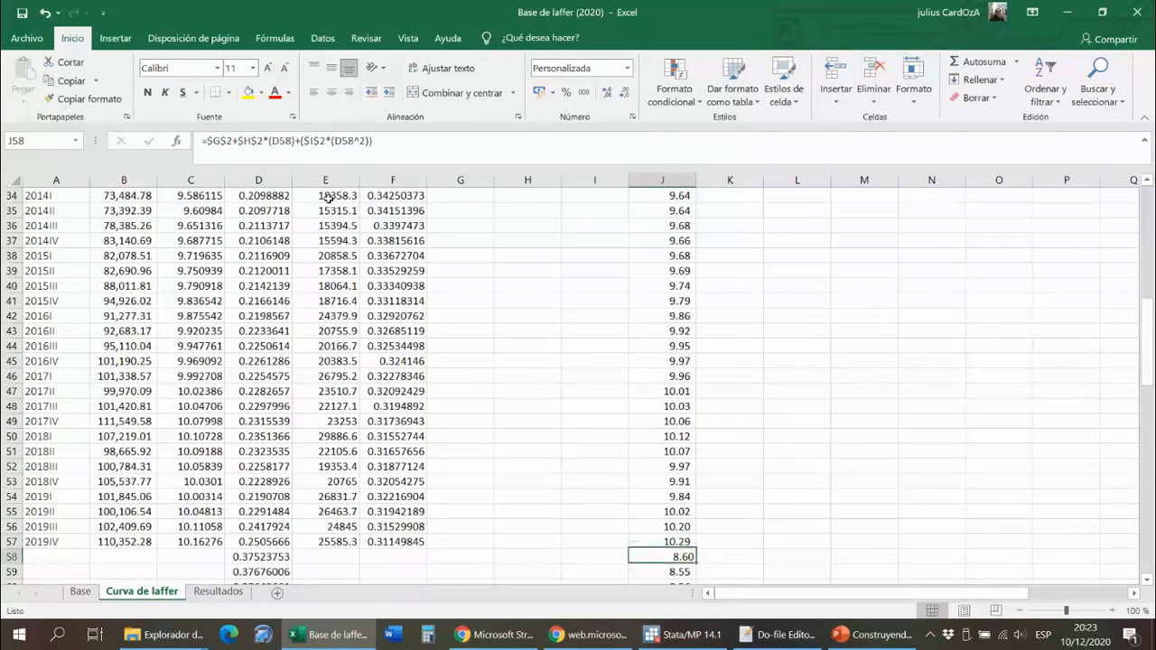
key(Down)
key(Down)
key(Down)
key(Down)
key(Down)
key(Down)
key(Down)
key(Down)
key(Down)
key(Down)
key(Down)
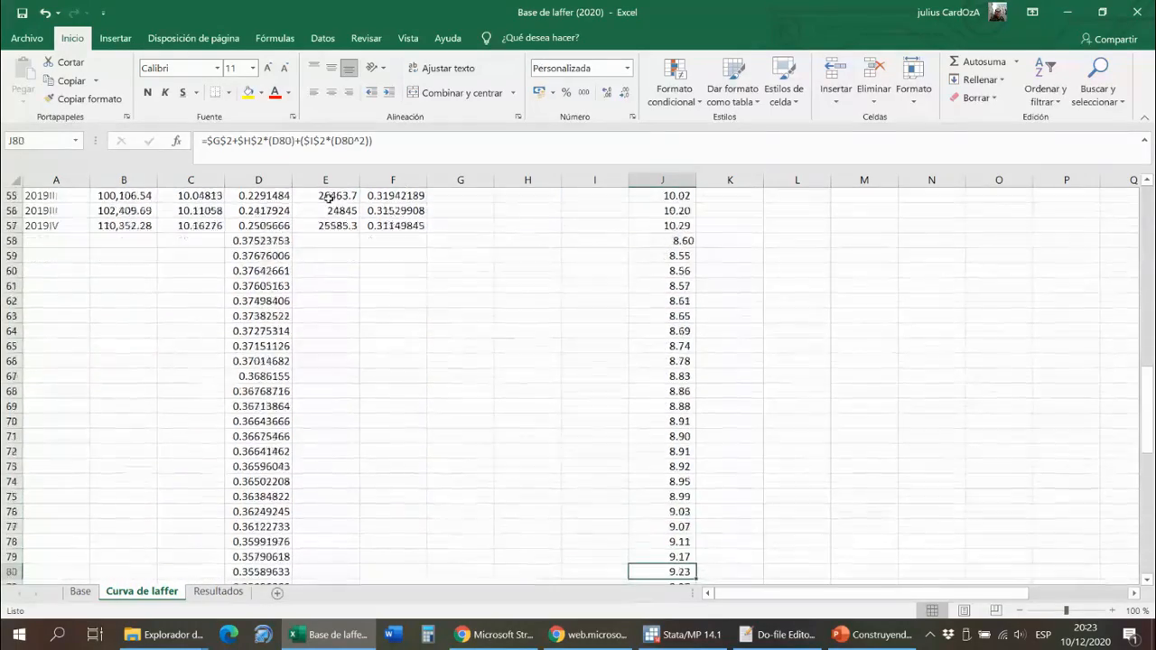
key(Down)
key(Down)
key(Down)
key(Down)
key(Down)
key(Down)
key(Down)
key(Down)
key(Down)
key(Down)
key(Down)
key(Down)
key(Down)
key(Down)
key(Down)
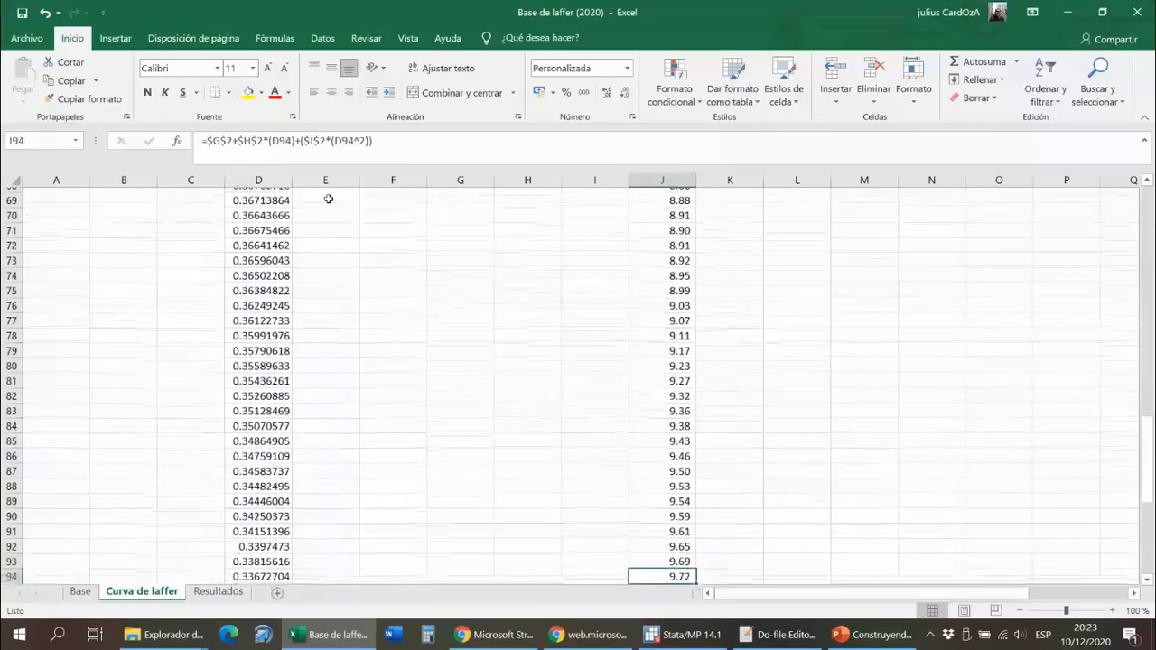
key(Down)
key(Down)
key(Down)
key(Down)
key(Down)
key(Down)
key(Down)
key(Down)
key(Down)
key(Down)
key(Down)
key(Down)
key(Down)
key(Down)
key(Down)
key(Down)
key(Down)
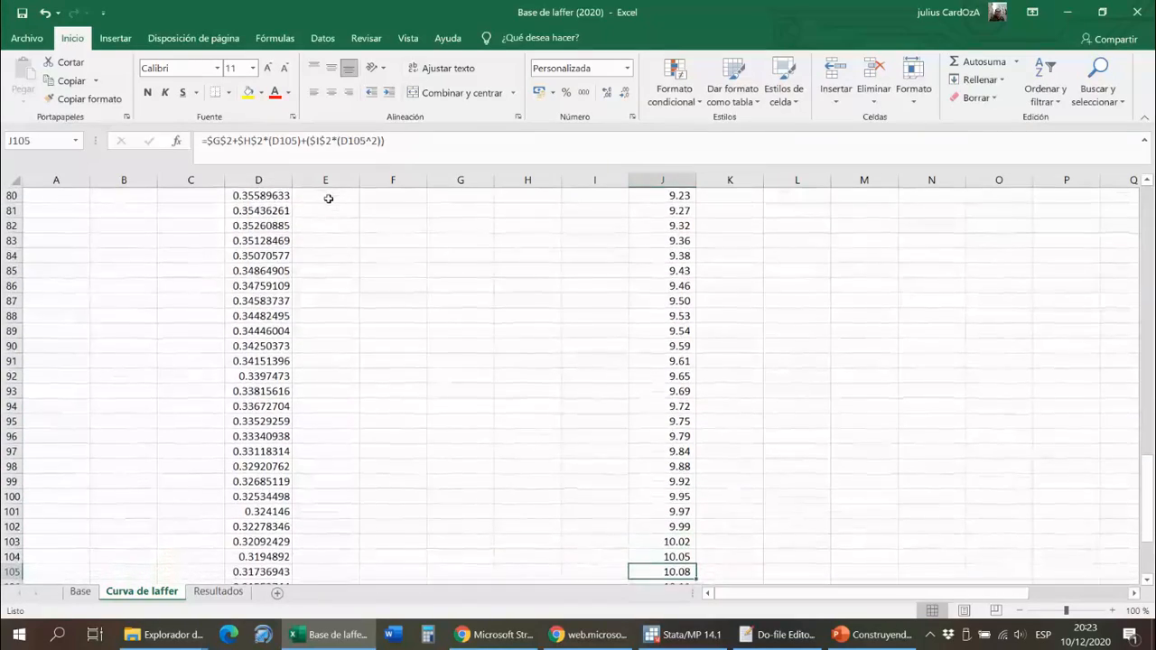
key(Up)
key(Up)
key(Up)
key(Up)
key(Up)
key(Up)
key(Up)
key(Up)
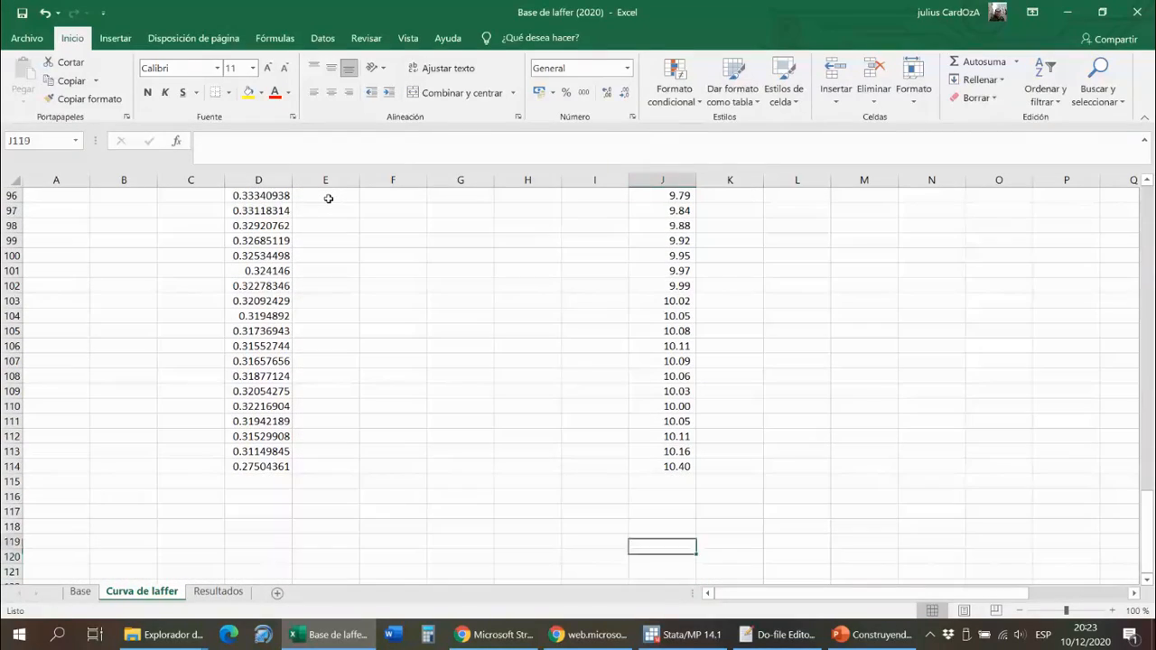
- Examine the optimal rate in D114 and the corresponding lingresos est formula in J114
key(Left)
key(Left)
key(Left)
key(Left)
key(Down)
key(Left)
key(Left)
key(Down)
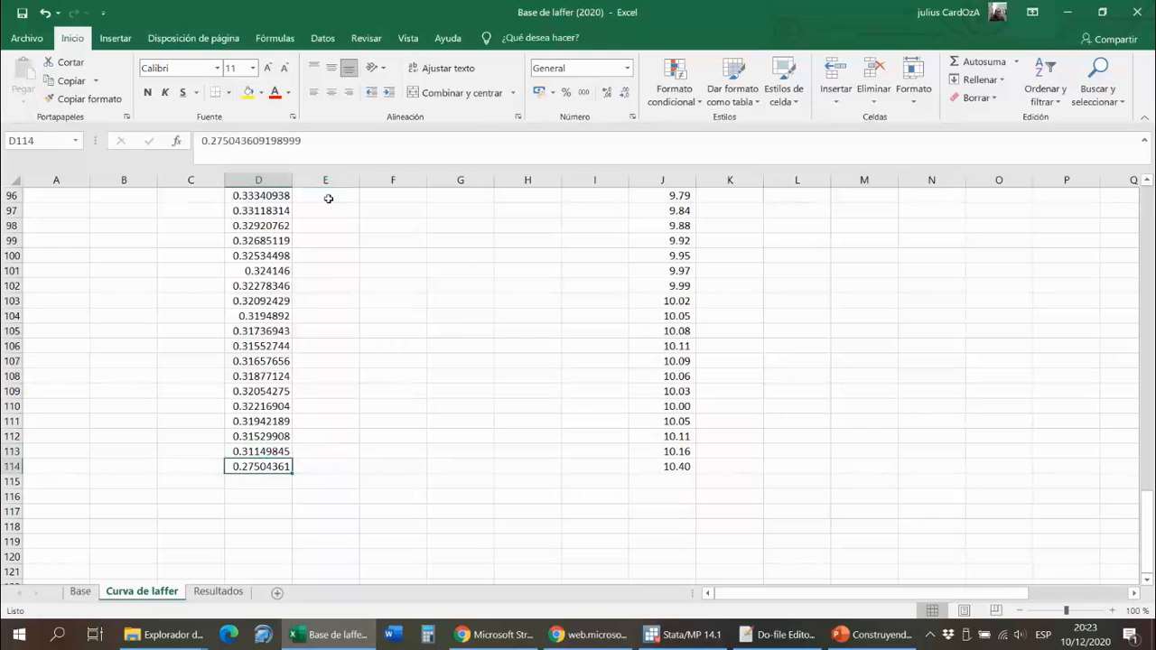
key(Right)
key(Right)
key(Right)
key(Right)
key(Right)
key(Right)
key(Left)
key(Left)
key(Left)
key(Left)
key(Left)
key(Left)
key(Right)
key(Right)
key(Right)
key(Right)
key(Right)
key(Right)
key(Right)
key(Left)
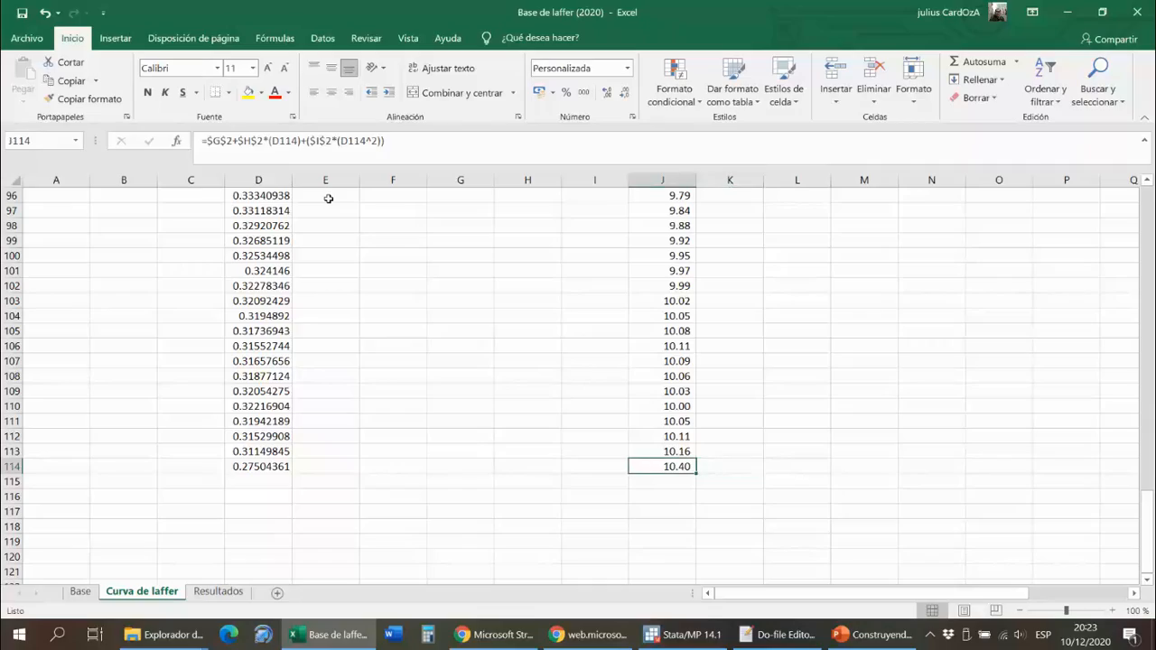
- Bring the whole lingresos est scatter chart into view and select its data series to examine the source ranges
key(Up)
key(Up)
key(Up)
key(Up)
key(Up)
key(Up)
key(Up)
key(Up)
key(Up)
key(Up)
key(Up)
key(Up)
key(Up)
key(Up)
key(Up)
key(Up)
key(Up)
key(Up)
key(Up)
key(Up)
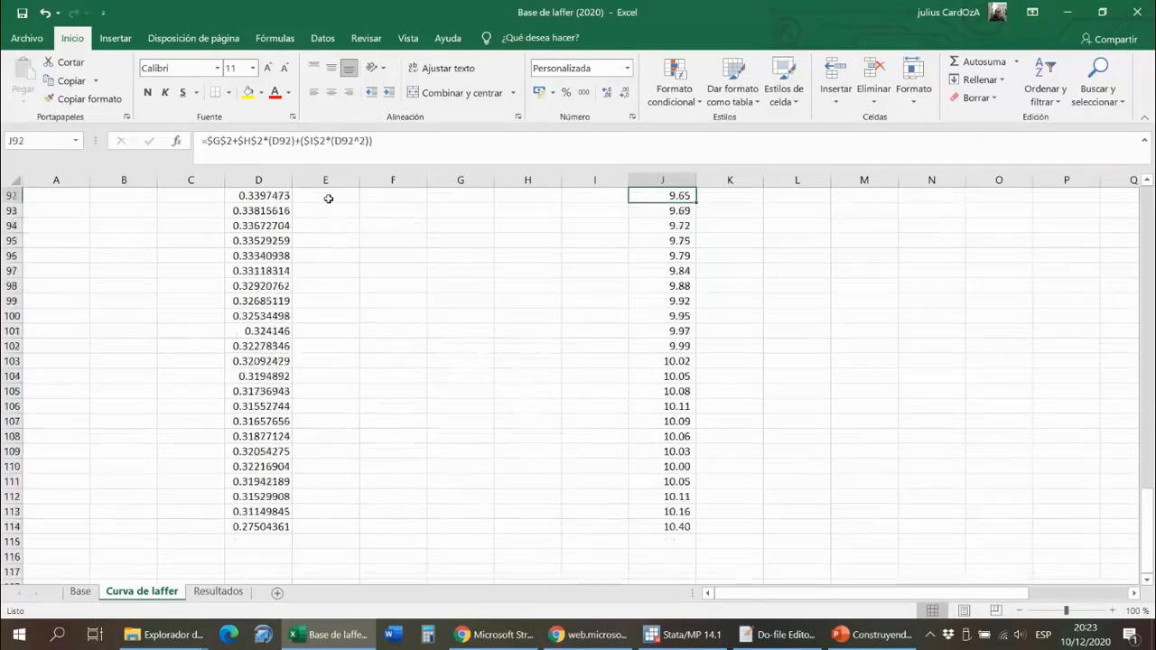
key(Up)
key(Up)
key(Up)
key(Up)
key(Up)
key(Up)
key(Up)
key(Up)
key(Up)
key(Up)
key(Up)
key(Up)
key(Up)
key(Up)
key(Up)
key(Up)
key(Up)
key(Up)
key(Up)
key(Up)
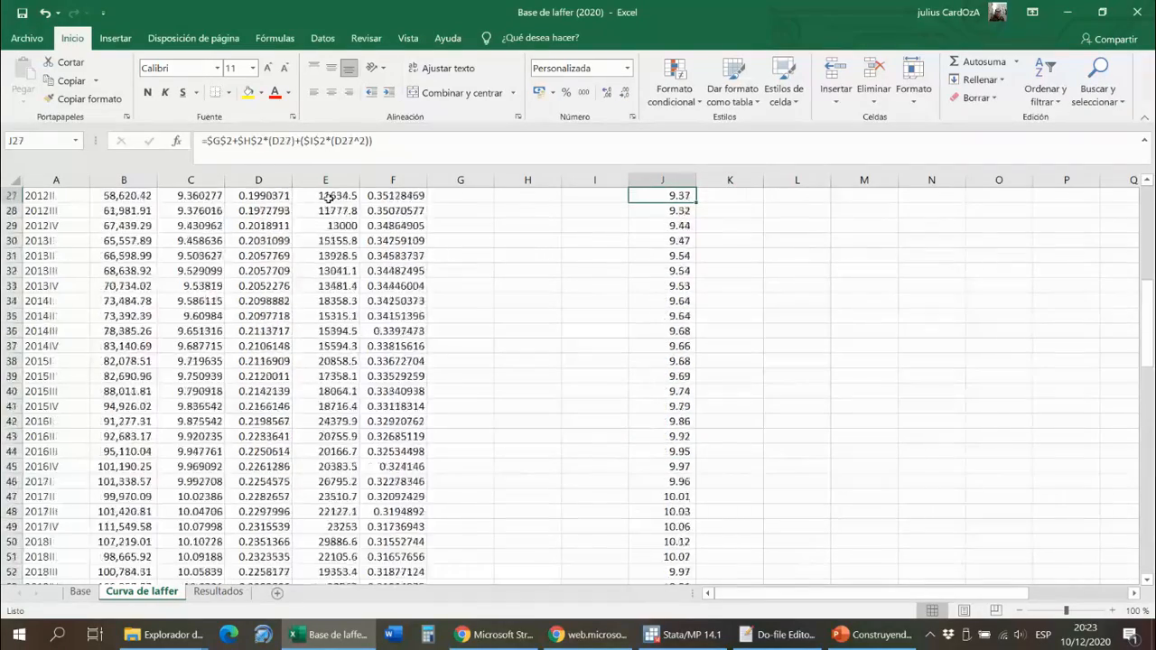
key(Up)
key(Up)
key(Up)
key(Up)
key(Up)
key(Up)
key(Up)
key(Up)
key(Up)
key(Up)
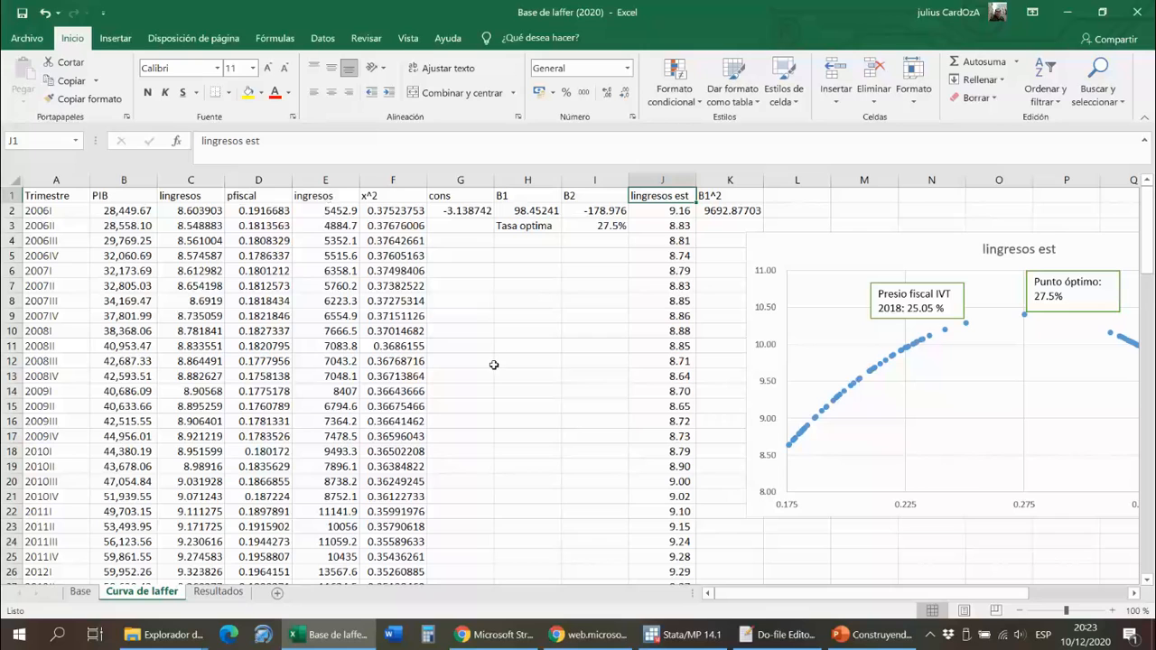
drag(790, 594, 895, 601)
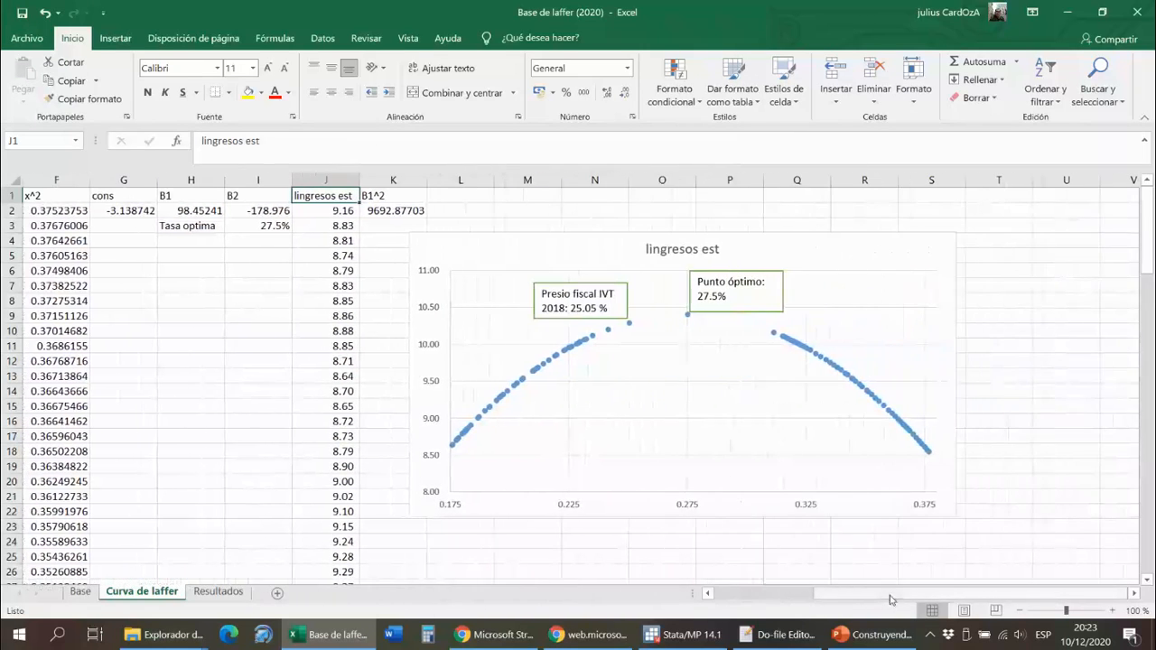
click(787, 338)
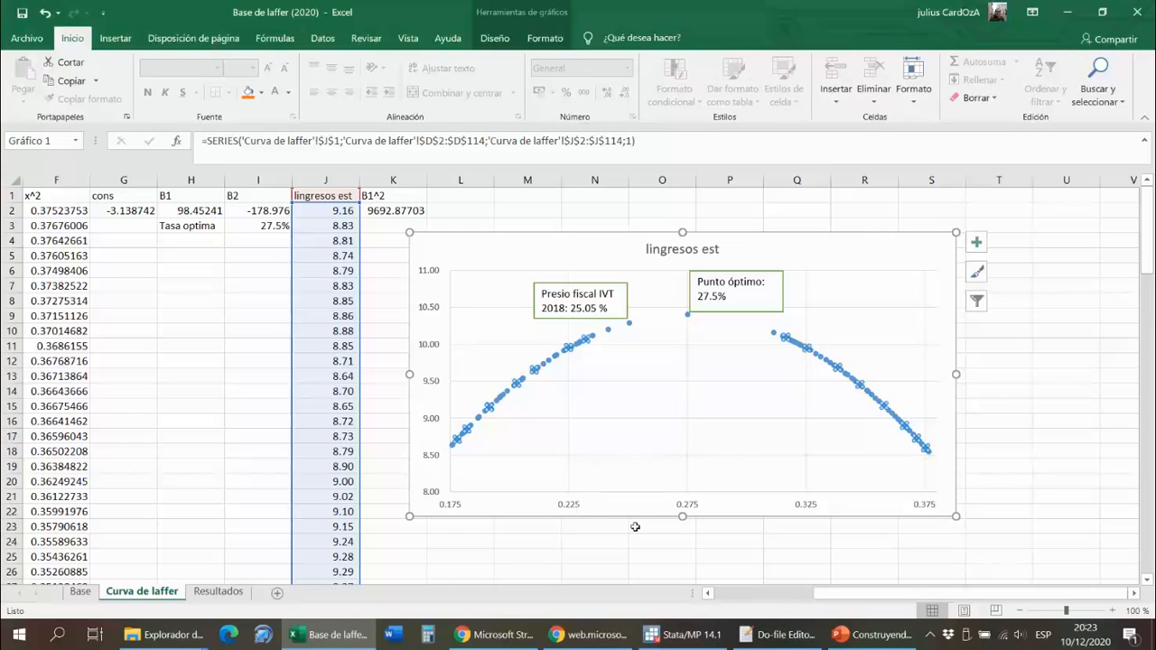
- Examine the optimal point and then the 2018 fiscal pressure point individually on the lingresos est chart
mouse_move(859, 598)
mouse_down()
mouse_move(794, 590)
mouse_move(859, 598)
mouse_up()
click(579, 372)
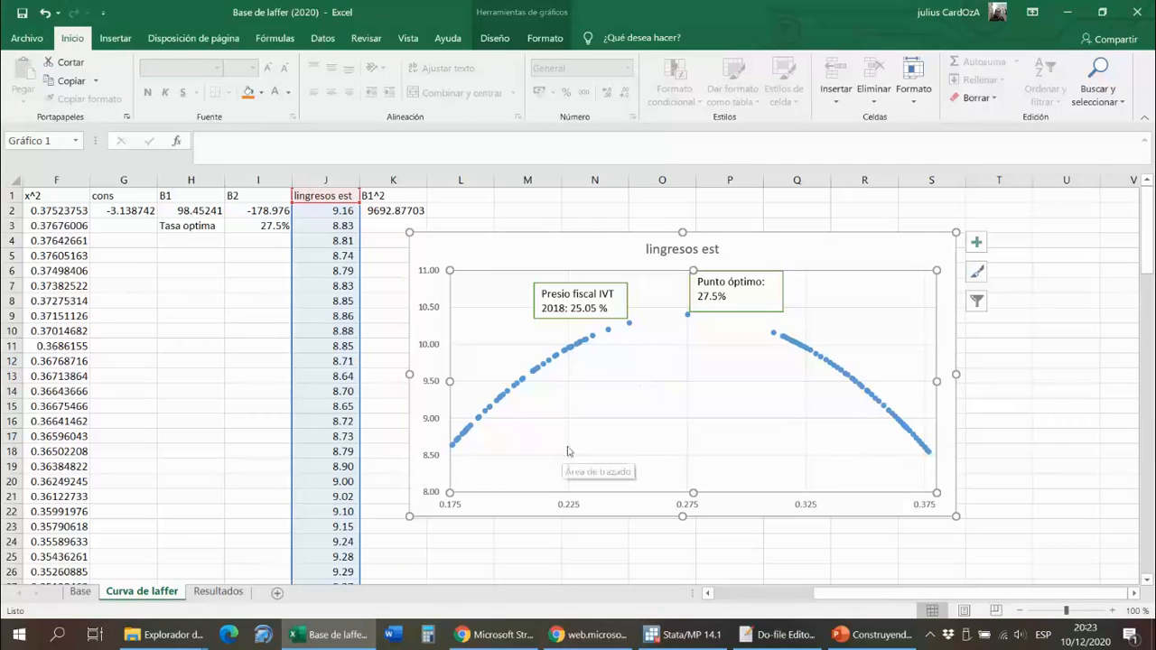
click(688, 315)
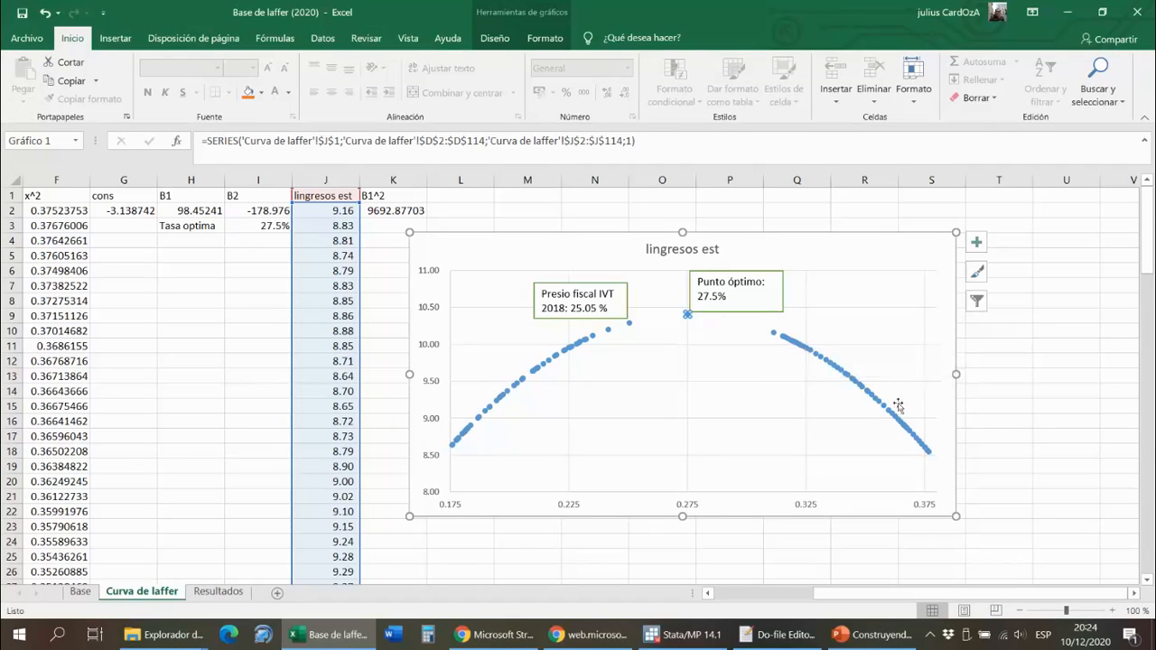
click(631, 324)
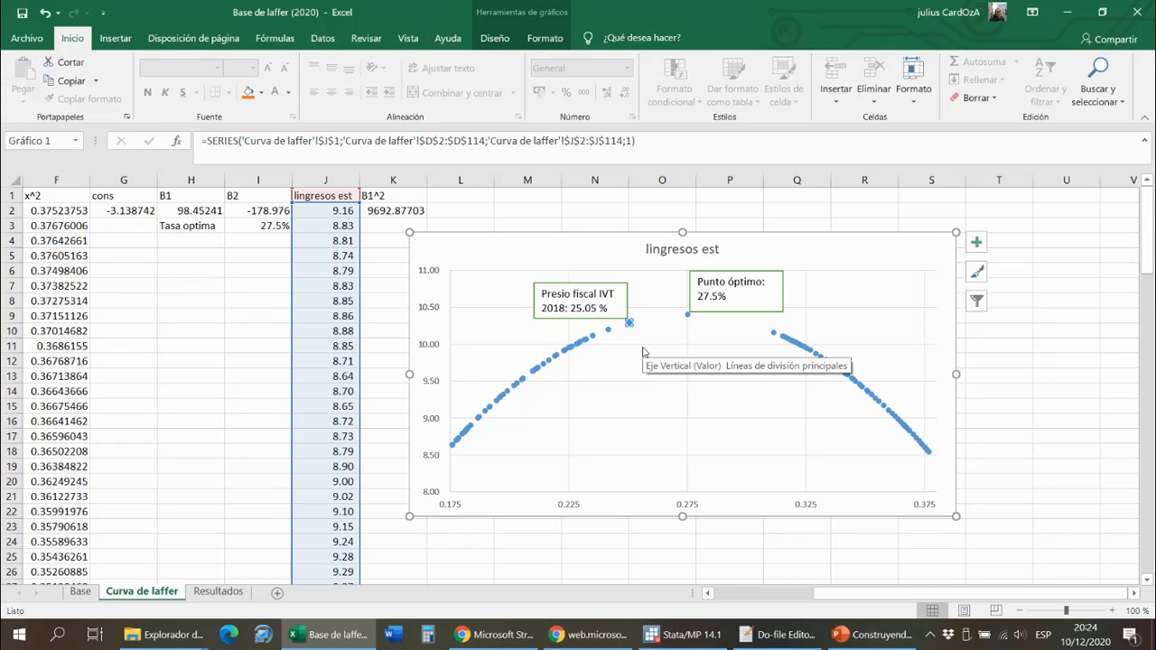
- Change the year in the chart's "Presio fiscal IVT" text box to 2019
click(564, 308)
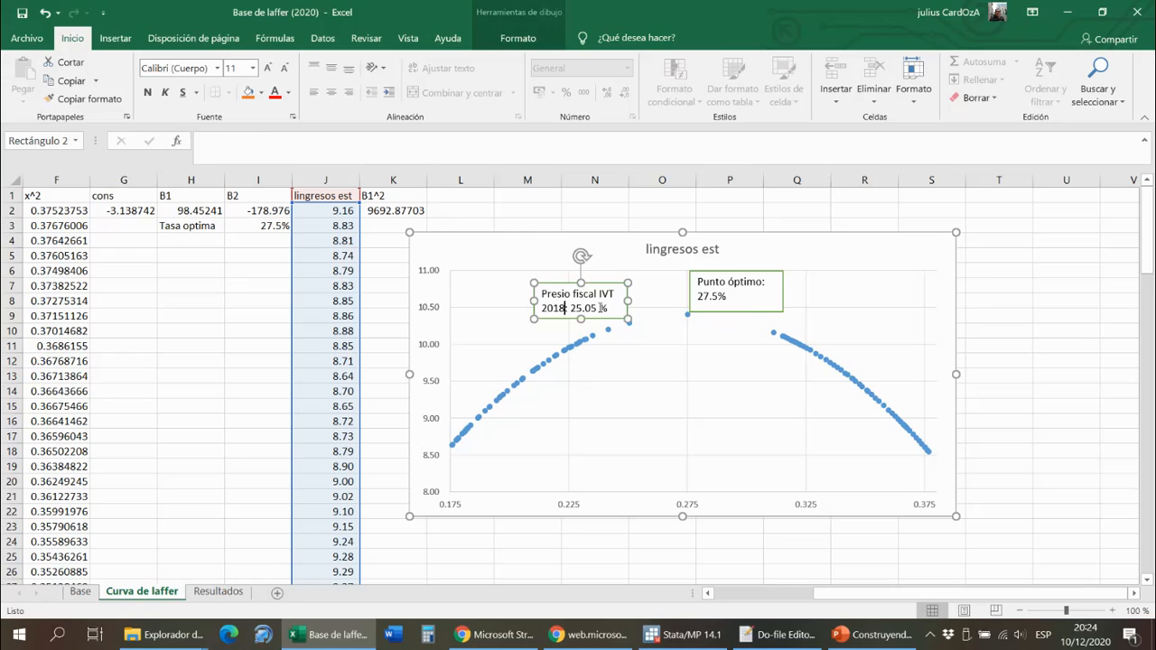
key(BackSpace)
text(9)
click(628, 365)
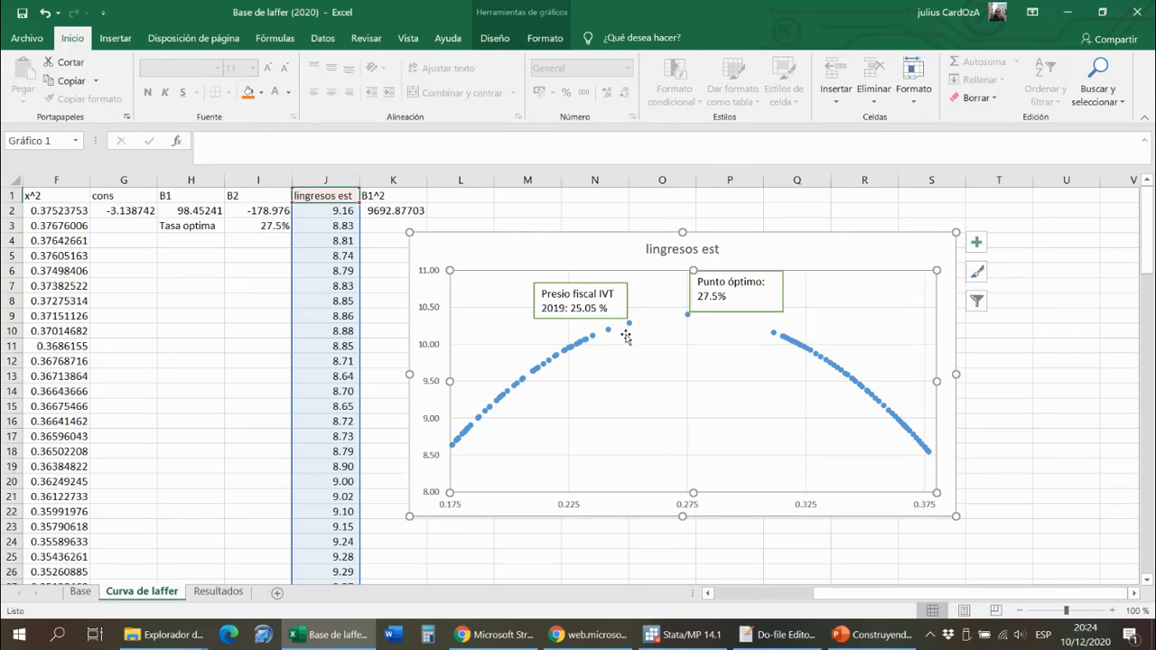